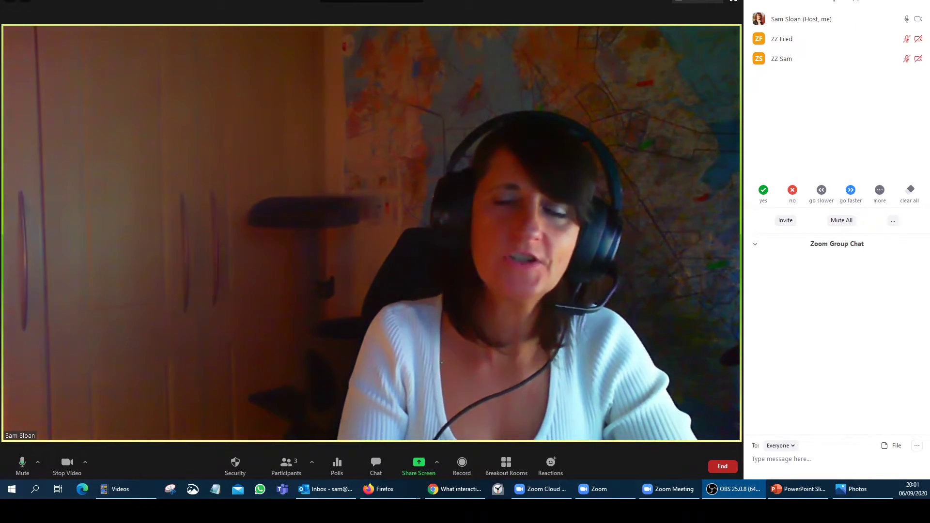
# - Assign one participant to Breakout Room 1 and the other to Breakout Room 2, then close the window
pyautogui.click(507, 466)
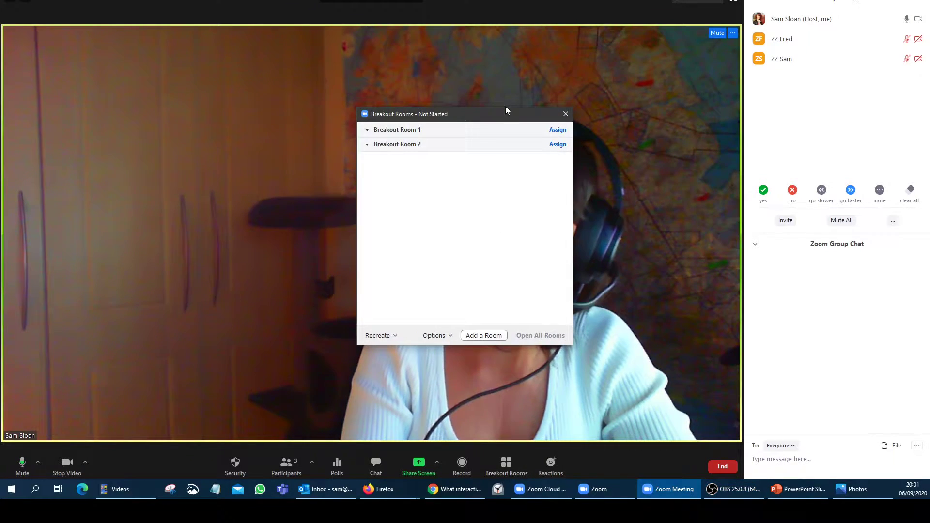
pyautogui.moveTo(504, 112); pyautogui.dragTo(234, 143)
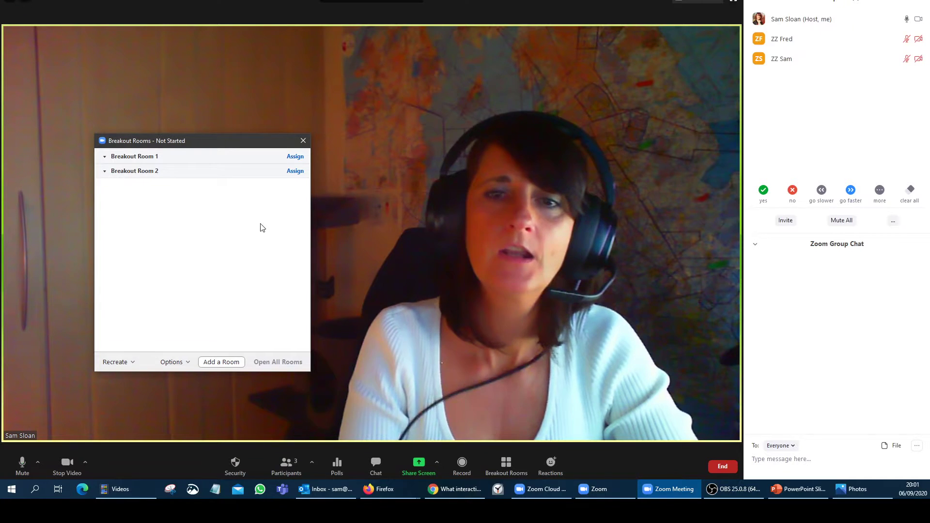
pyautogui.click(296, 158)
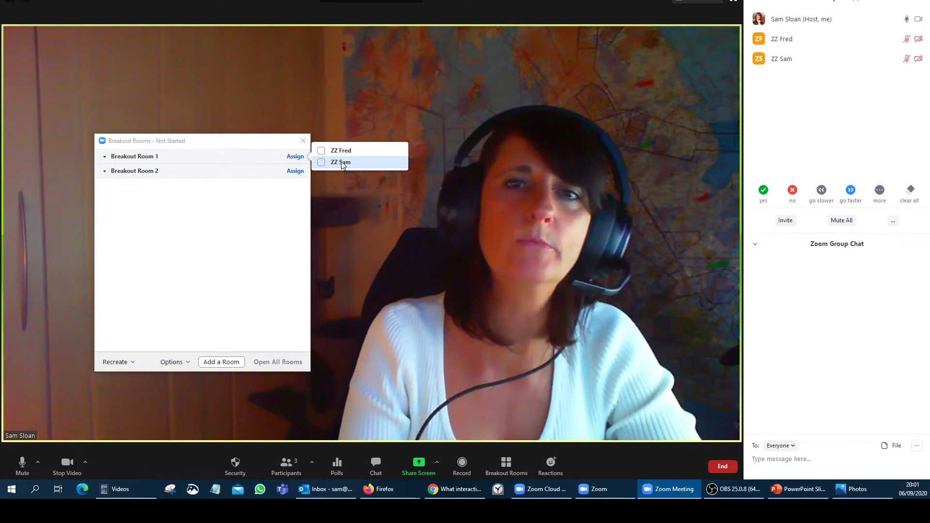
pyautogui.click(341, 163)
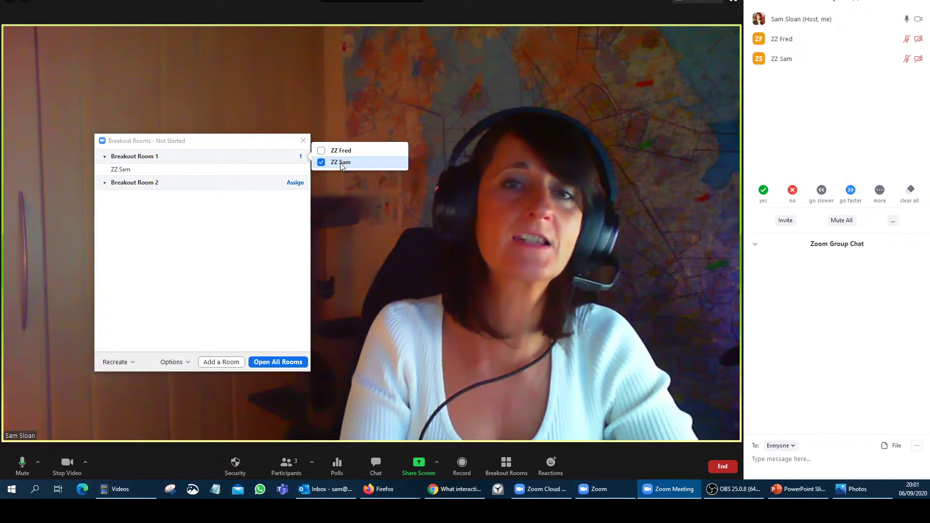
pyautogui.click(295, 182)
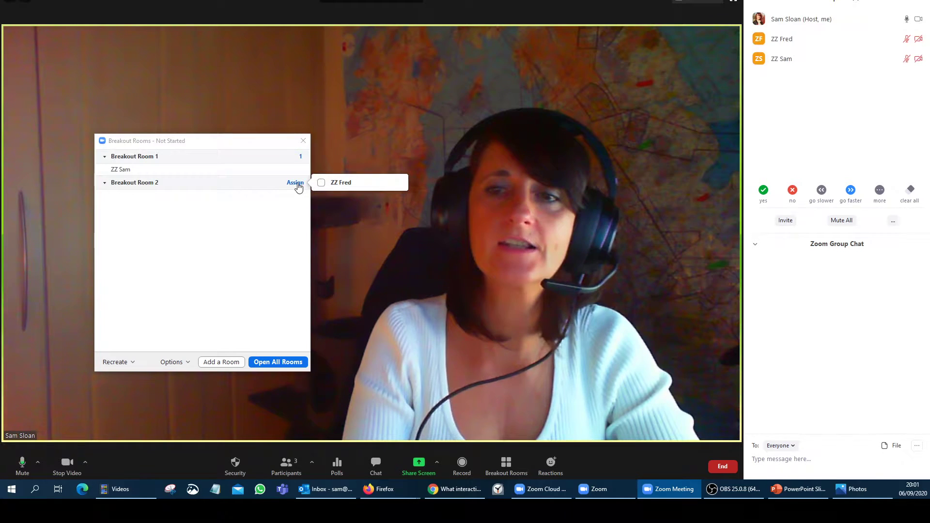
pyautogui.click(341, 184)
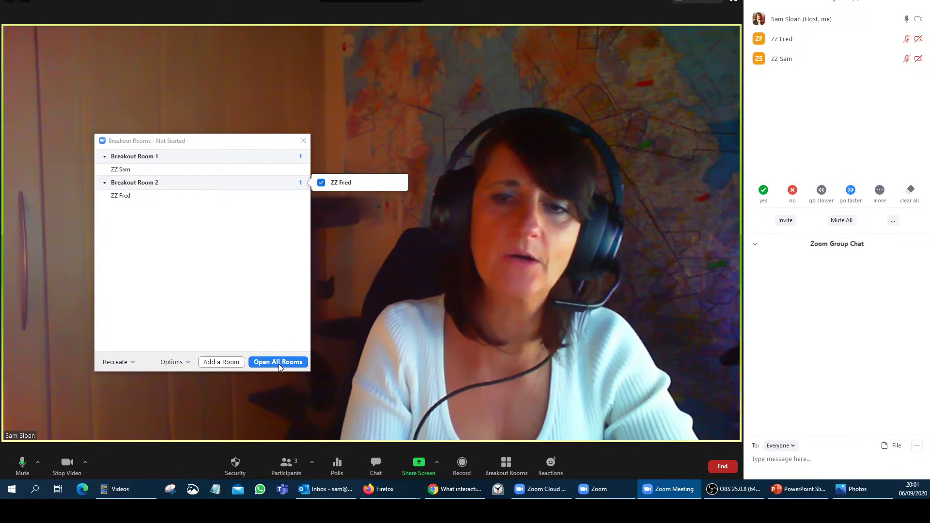
pyautogui.click(305, 142)
pyautogui.click(305, 141)
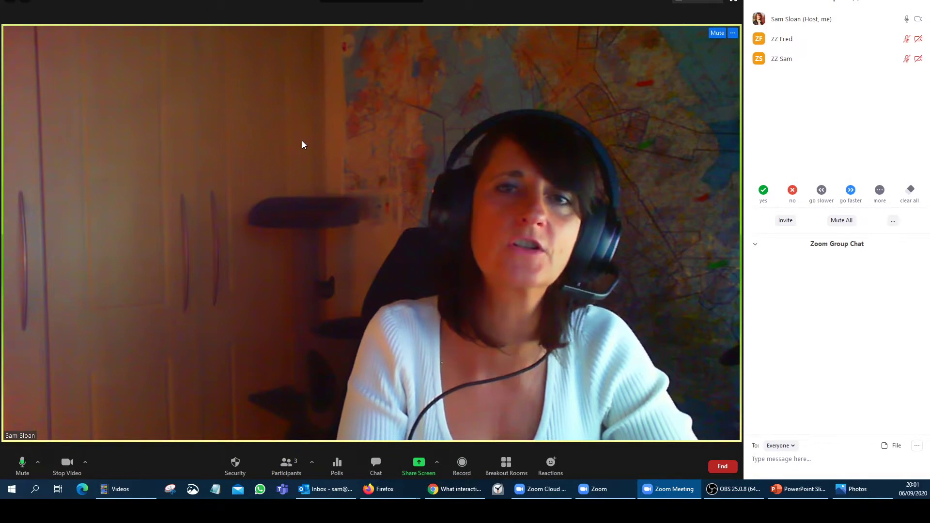
# - Share the PowerPoint Slide Show window showing slide 1 of 7, then bring back the Zoom video window
pyautogui.click(418, 464)
pyautogui.click(520, 306)
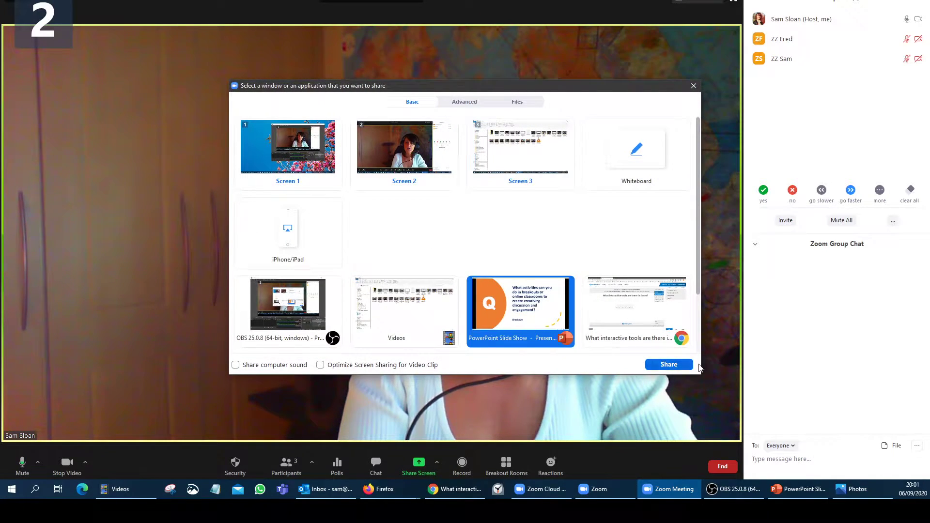
pyautogui.click(687, 364)
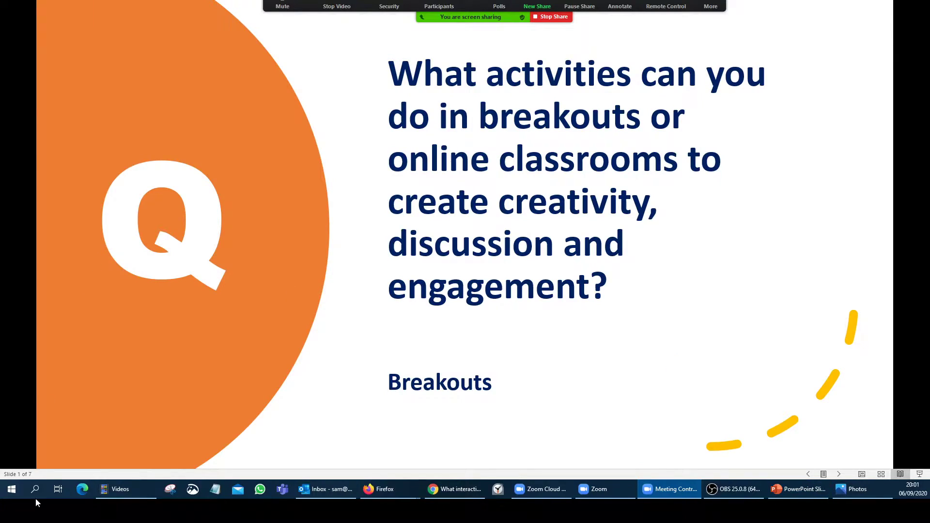
pyautogui.click(625, 492)
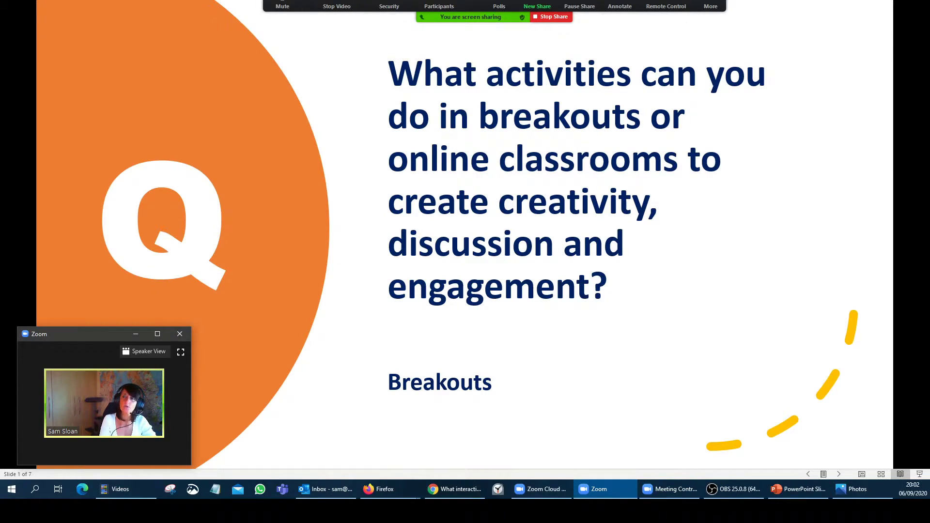
# - Switch the share to the Google Chrome window showing the BREAKOUTS TEST Jamboard
pyautogui.click(541, 5)
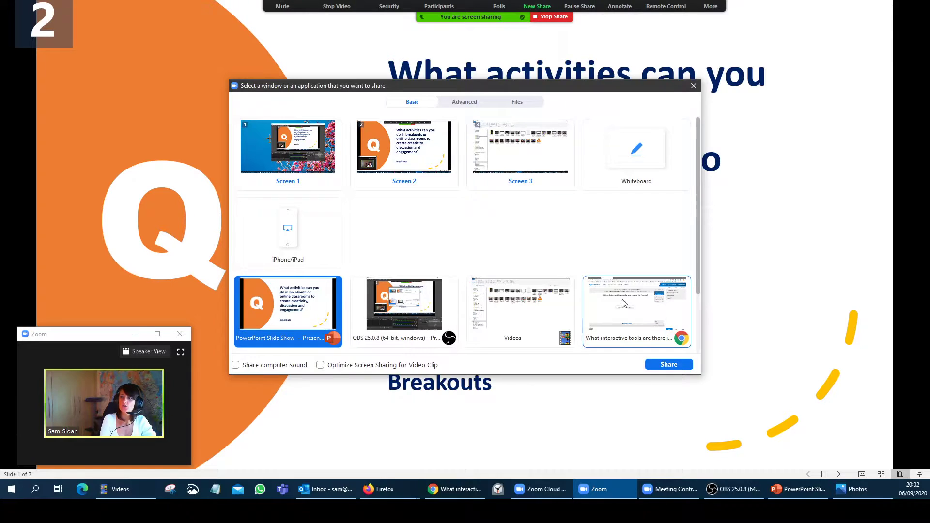
pyautogui.click(642, 326)
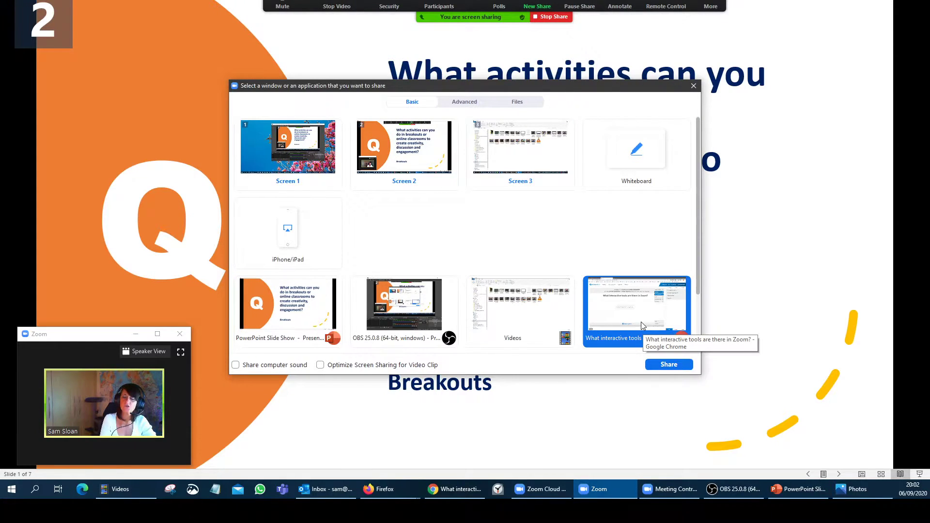
pyautogui.click(671, 365)
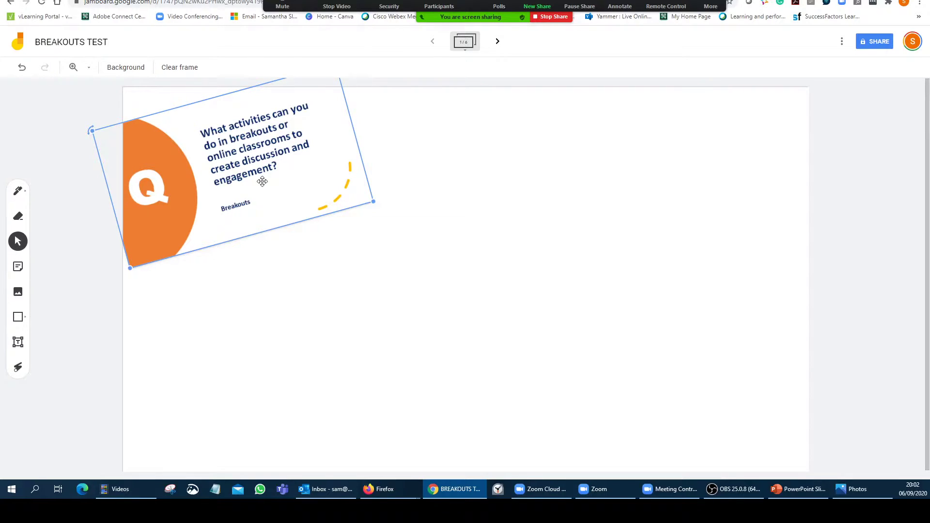
pyautogui.moveTo(262, 182)
pyautogui.mouseDown()
pyautogui.moveTo(266, 190)
pyautogui.moveTo(263, 178)
pyautogui.mouseUp()
pyautogui.click(191, 311)
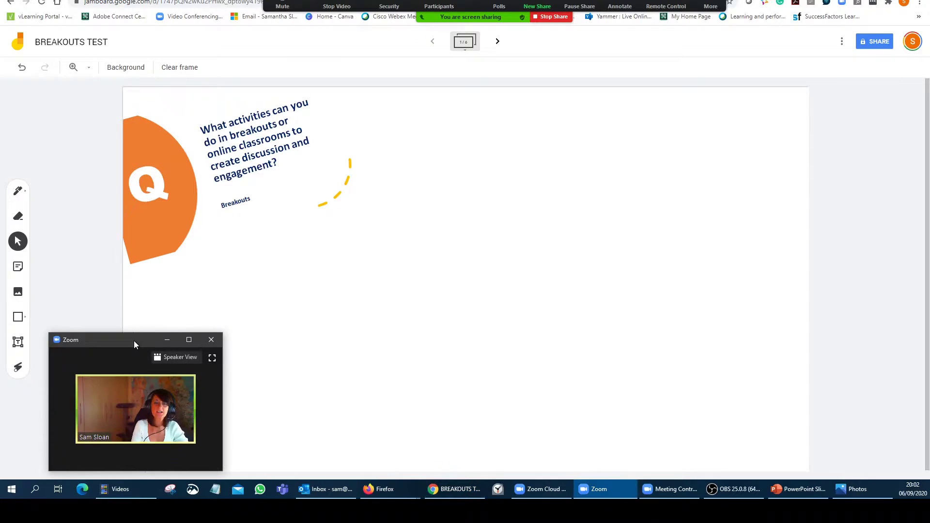
pyautogui.moveTo(134, 341); pyautogui.dragTo(132, 332)
pyautogui.click(497, 41)
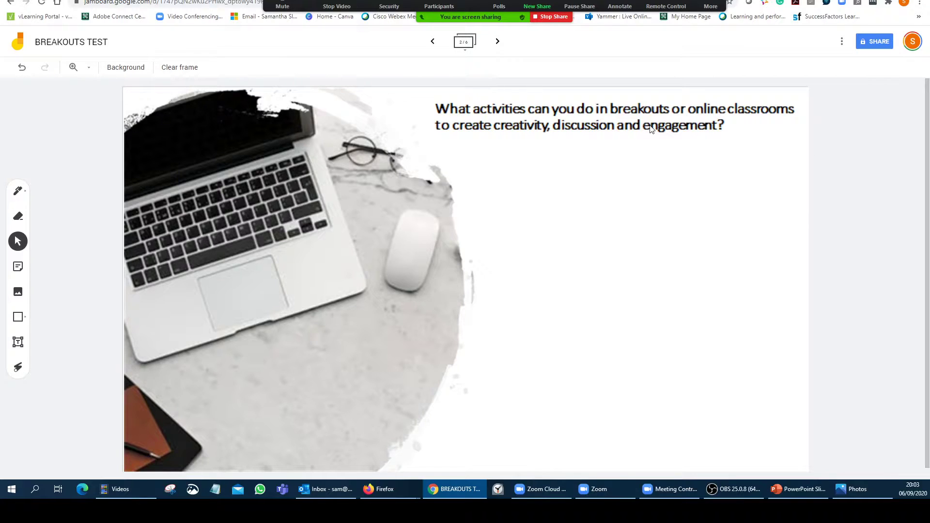
pyautogui.click(497, 42)
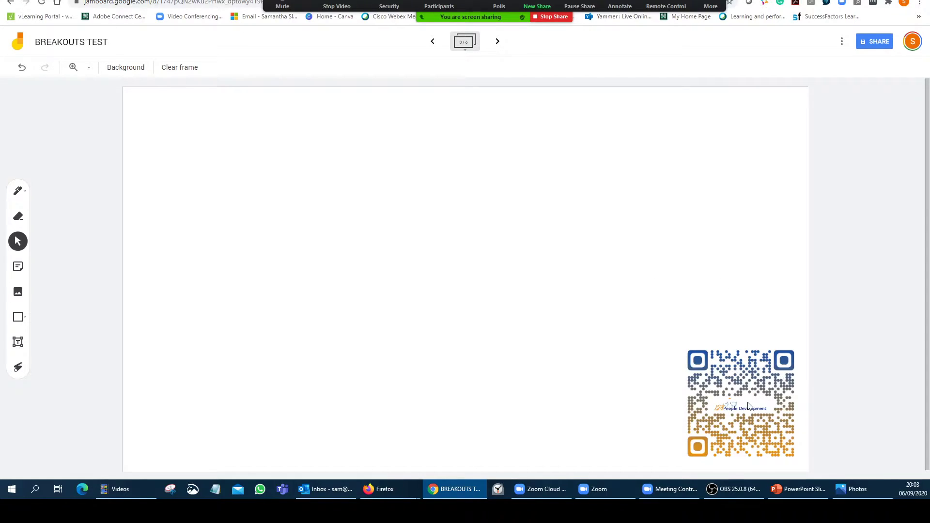
pyautogui.click(502, 45)
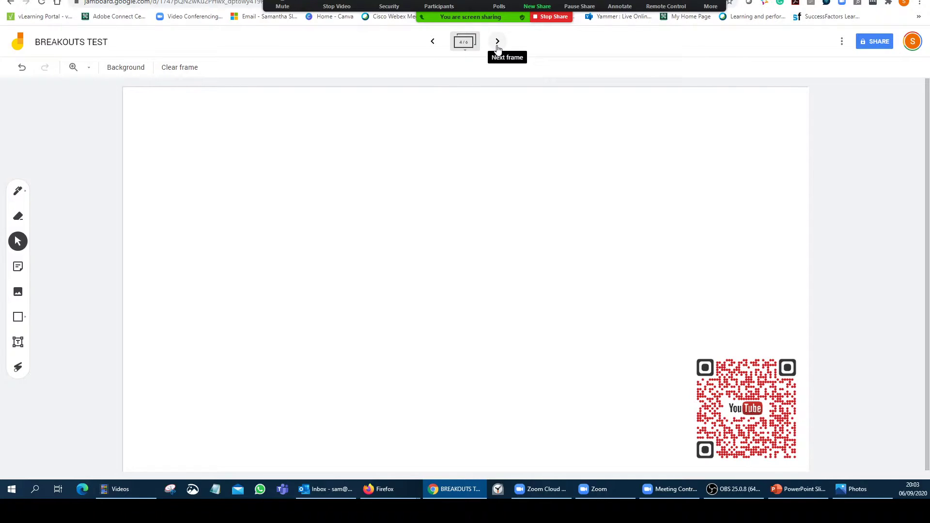
pyautogui.click(497, 43)
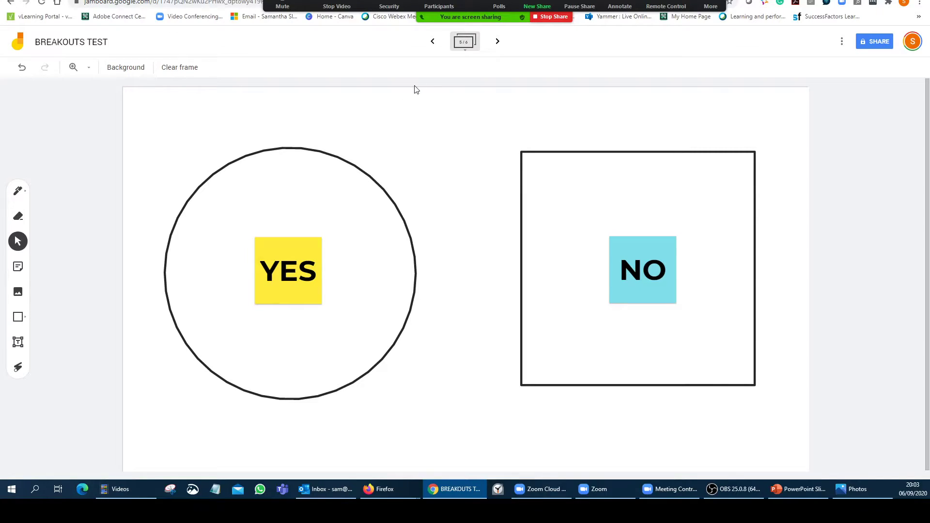
pyautogui.click(498, 41)
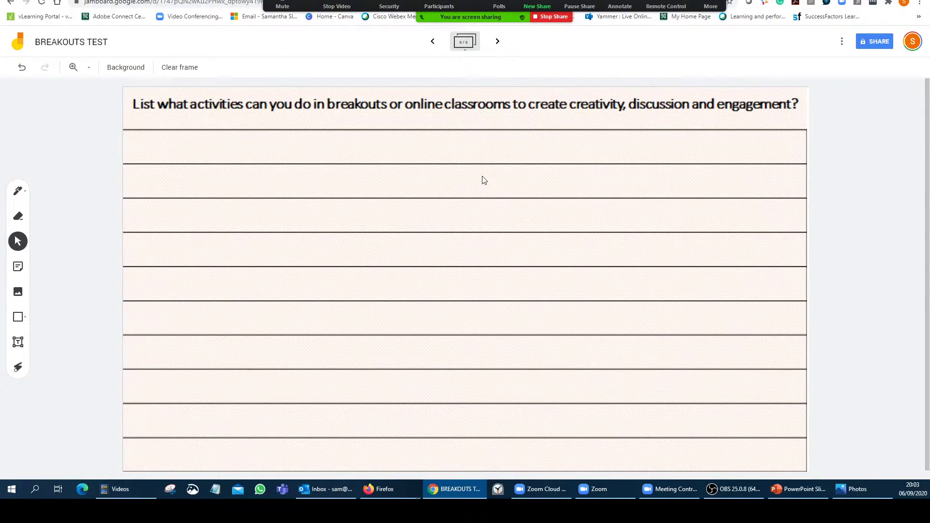
pyautogui.click(432, 41)
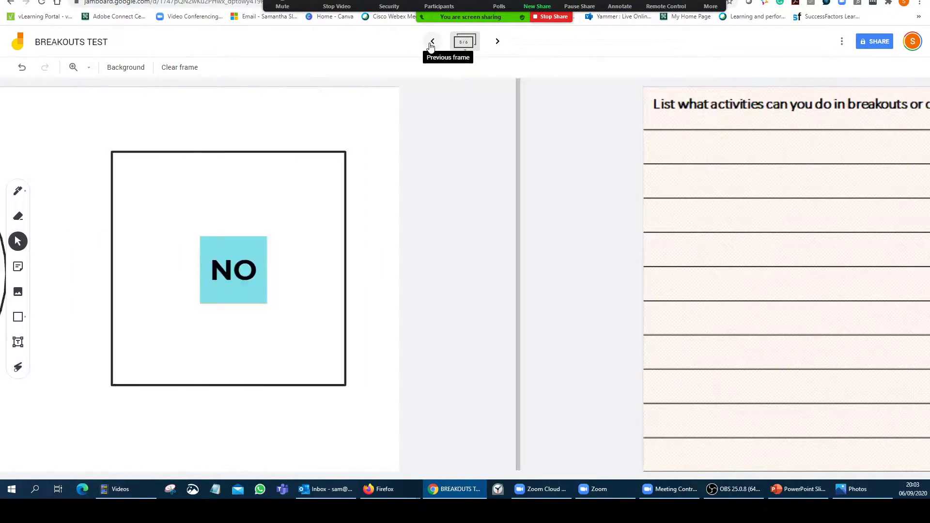
pyautogui.click(432, 41)
pyautogui.click(432, 42)
pyautogui.click(431, 43)
pyautogui.click(431, 42)
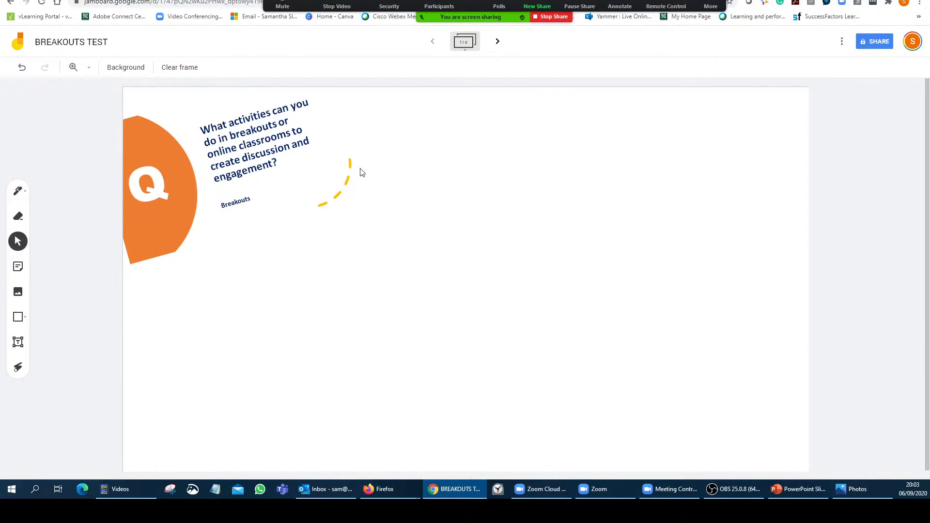
# - Set BREAKOUTS TEST sharing to anyone with the link as Editor and copy the link
pyautogui.click(873, 40)
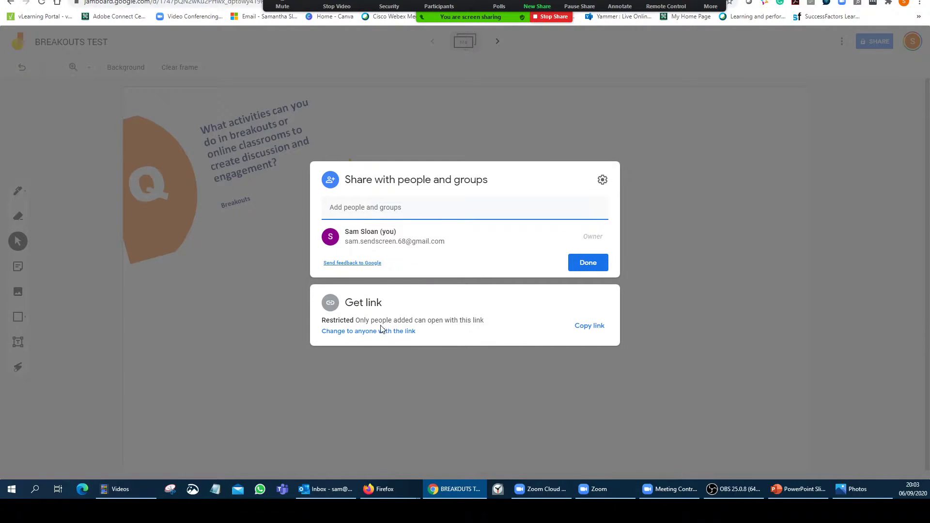
pyautogui.click(387, 330)
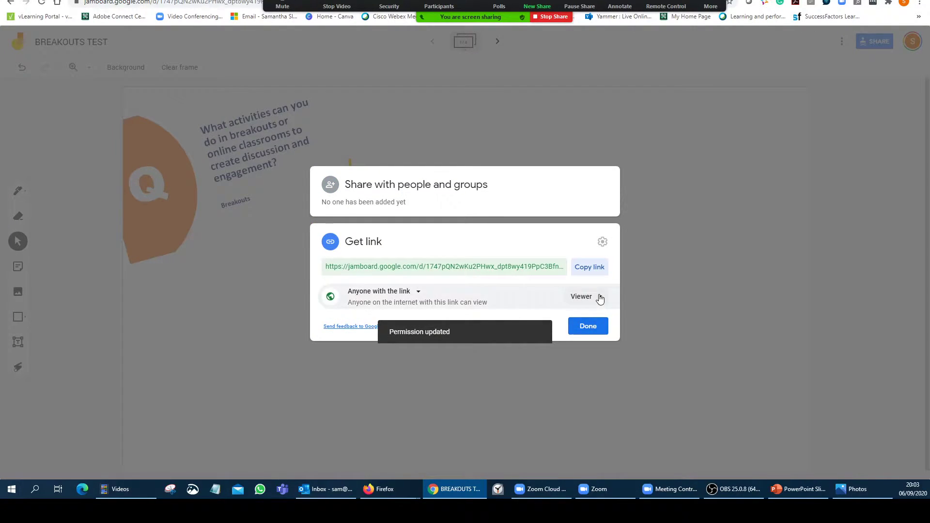
pyautogui.click(599, 297)
pyautogui.click(598, 343)
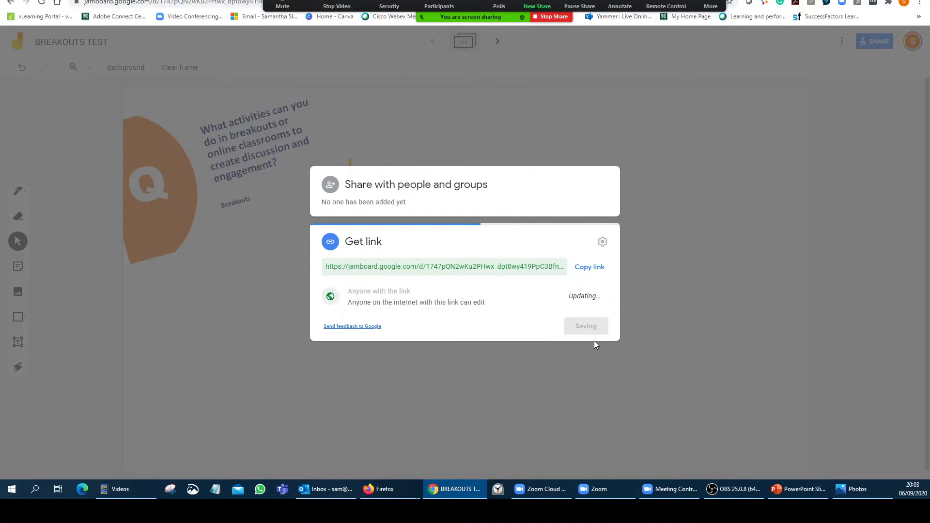
pyautogui.click(595, 270)
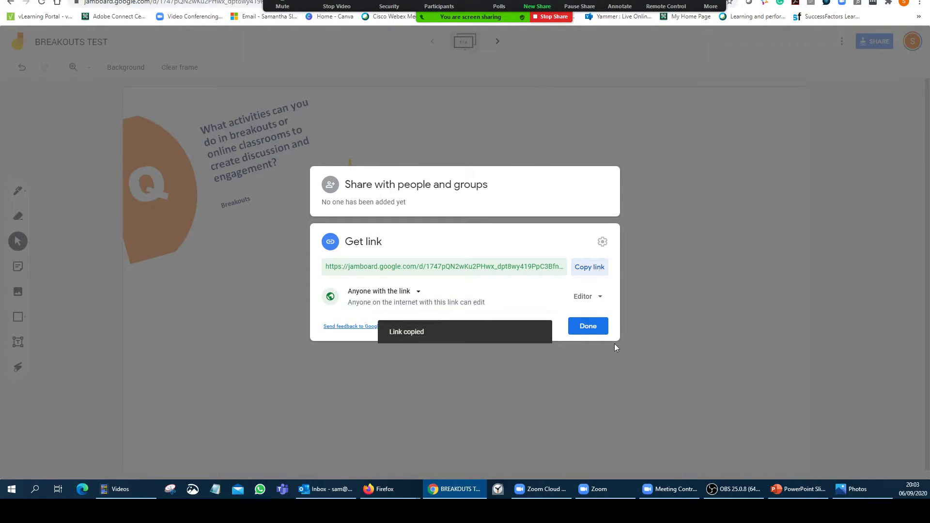
pyautogui.click(588, 327)
# - Open the Zoom meeting chat from the More options menu and move it aside
pyautogui.click(711, 6)
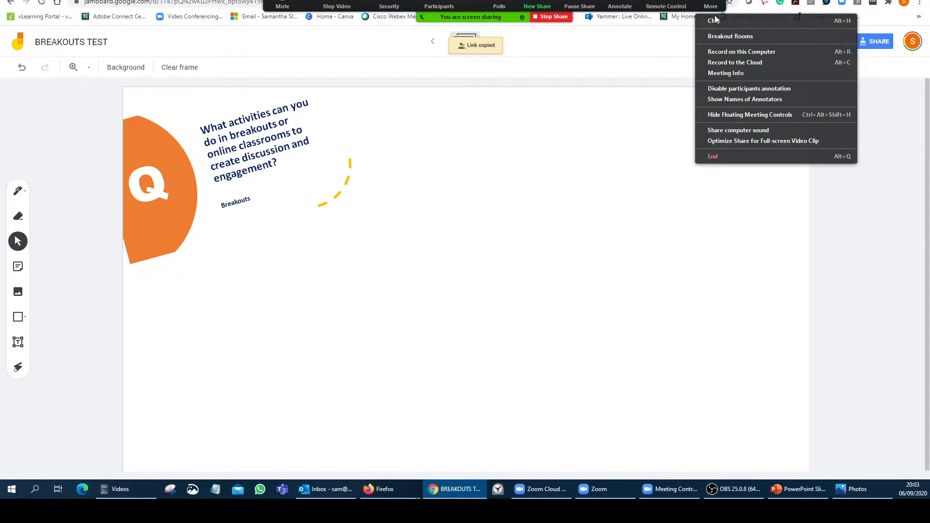
pyautogui.click(693, 77)
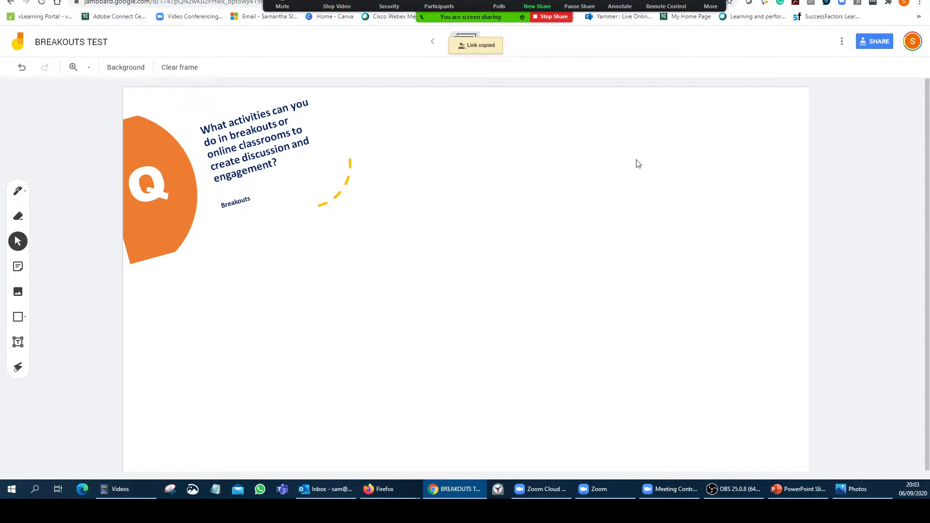
pyautogui.click(711, 6)
pyautogui.click(724, 22)
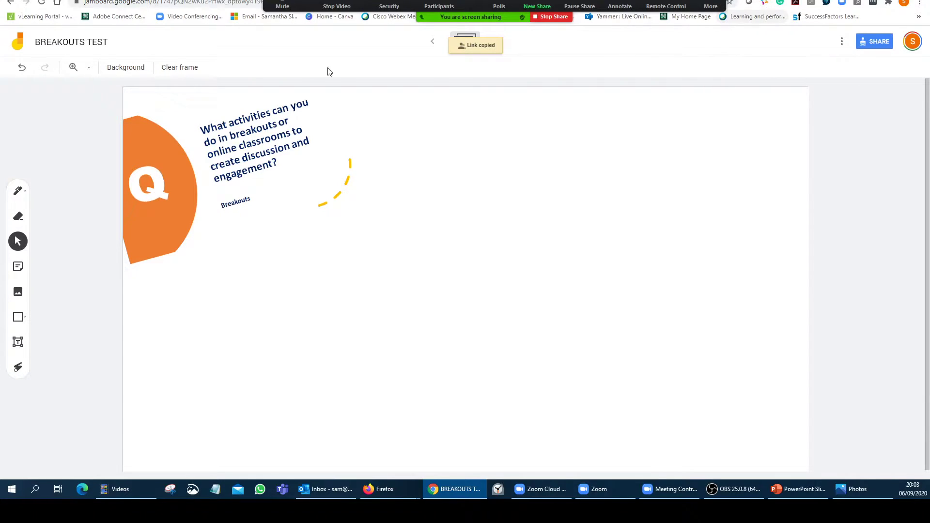
pyautogui.click(710, 6)
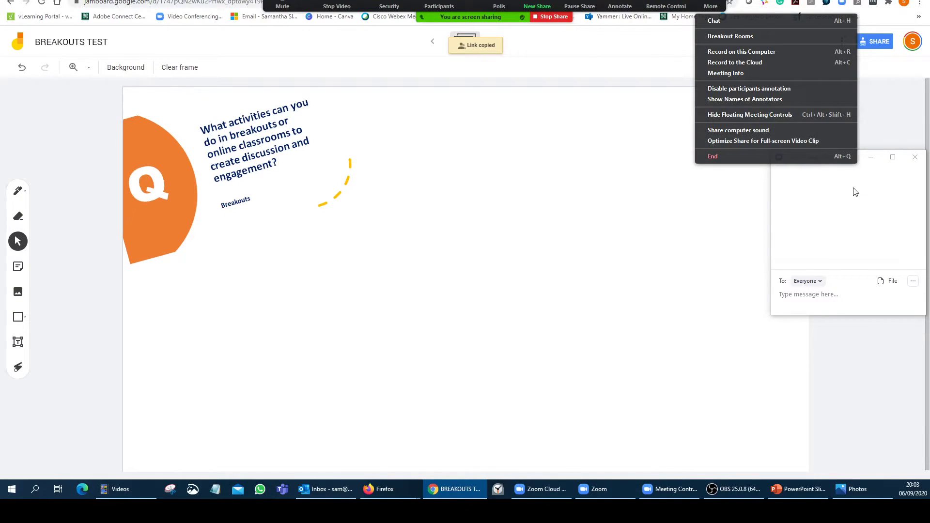
pyautogui.click(852, 191)
pyautogui.moveTo(839, 165); pyautogui.dragTo(802, 219)
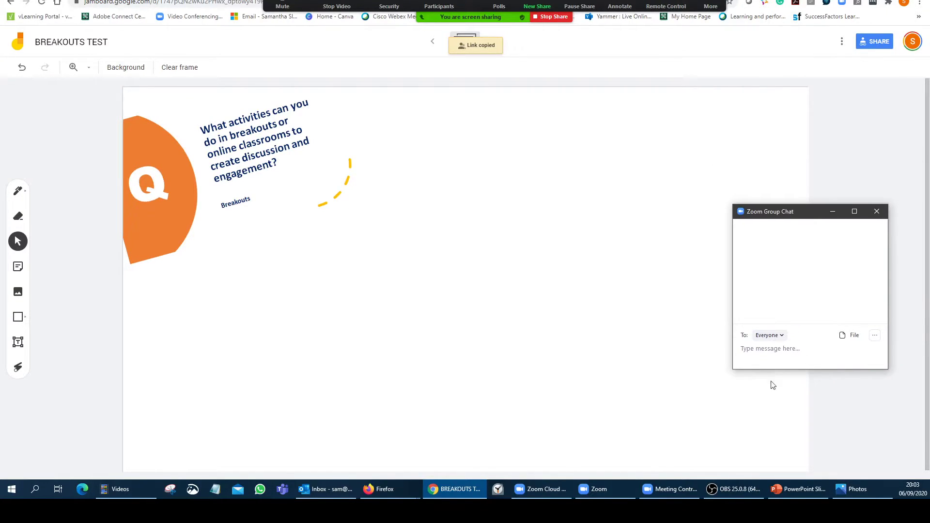
# - Paste the Jamboard link into the chat and send it to Everyone
pyautogui.click(782, 350)
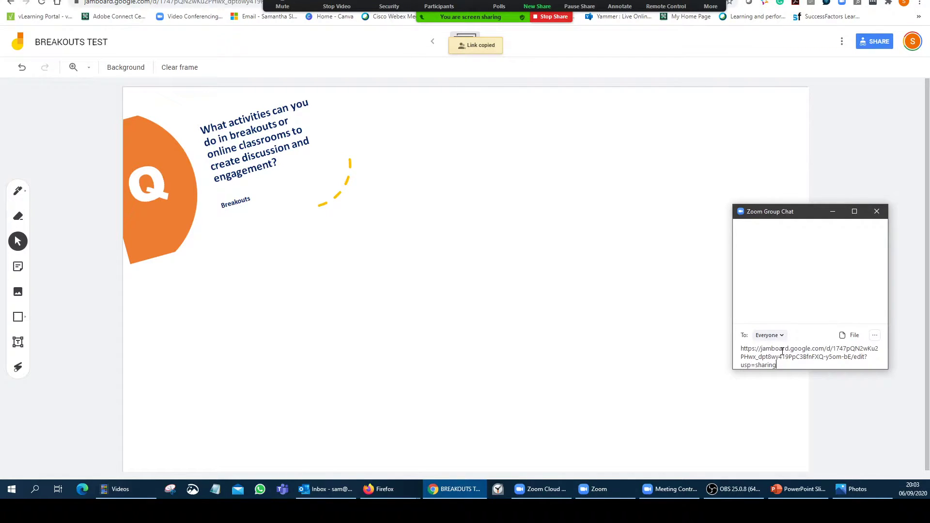
pyautogui.press('Return')
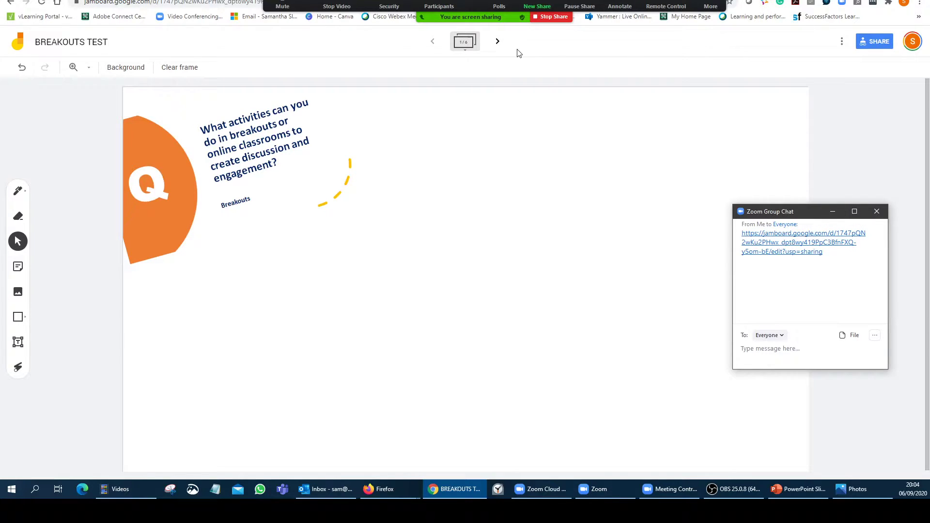
# - Close the chat, preview the board's six frames, and bring up the Zoom speaker video
pyautogui.click(465, 54)
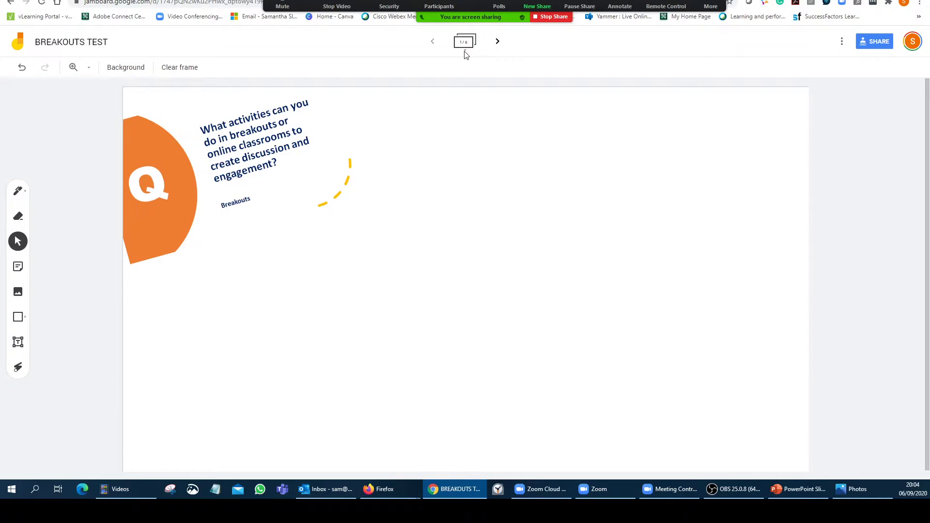
pyautogui.click(464, 48)
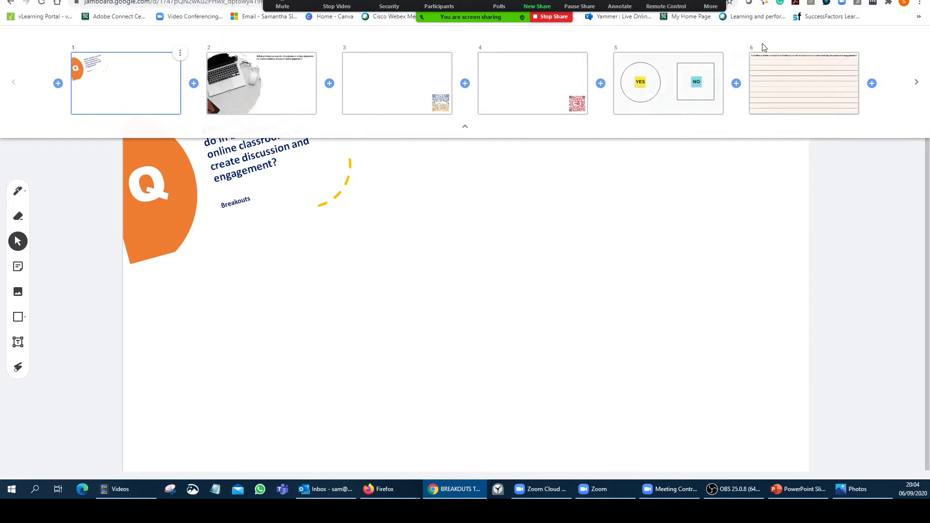
pyautogui.click(465, 127)
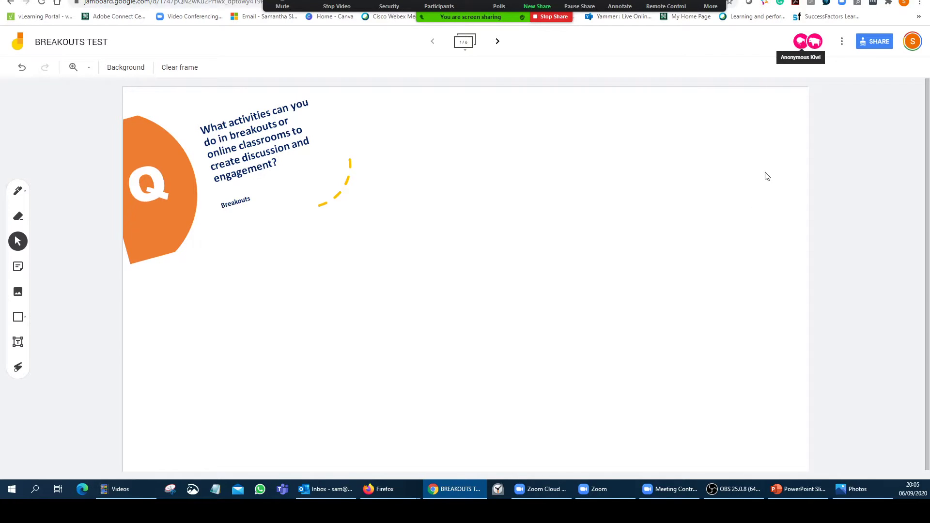
pyautogui.moveTo(602, 501)
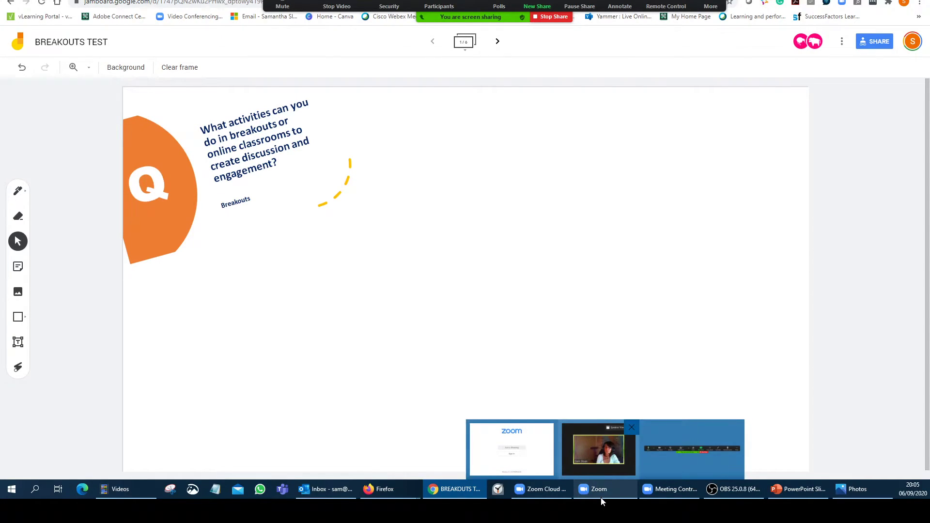
pyautogui.click(584, 461)
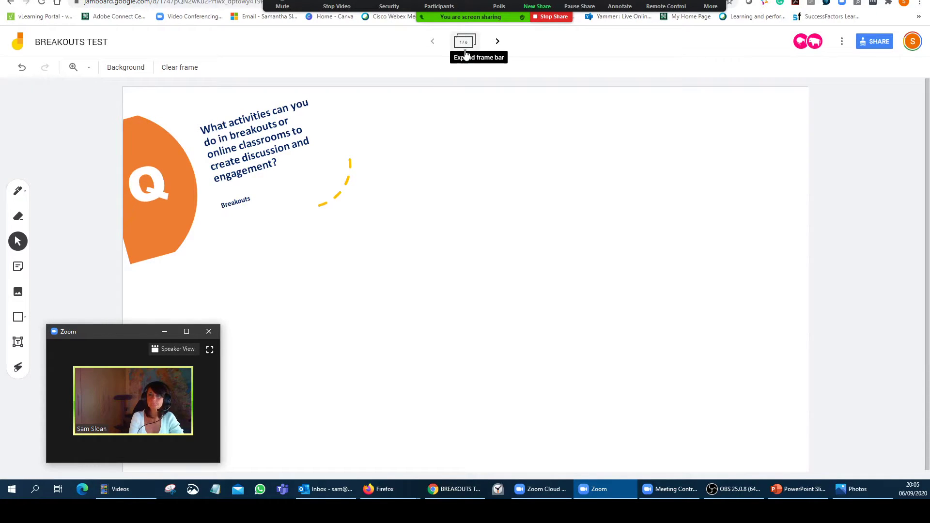
# - Expand the frame bar to see collaborator avatars on frames, then stop screen sharing
pyautogui.click(465, 51)
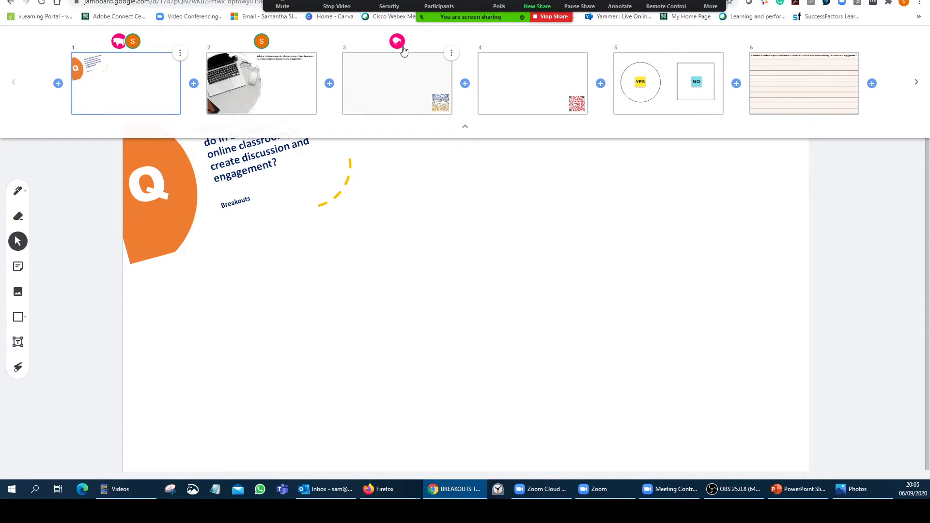
pyautogui.moveTo(403, 49)
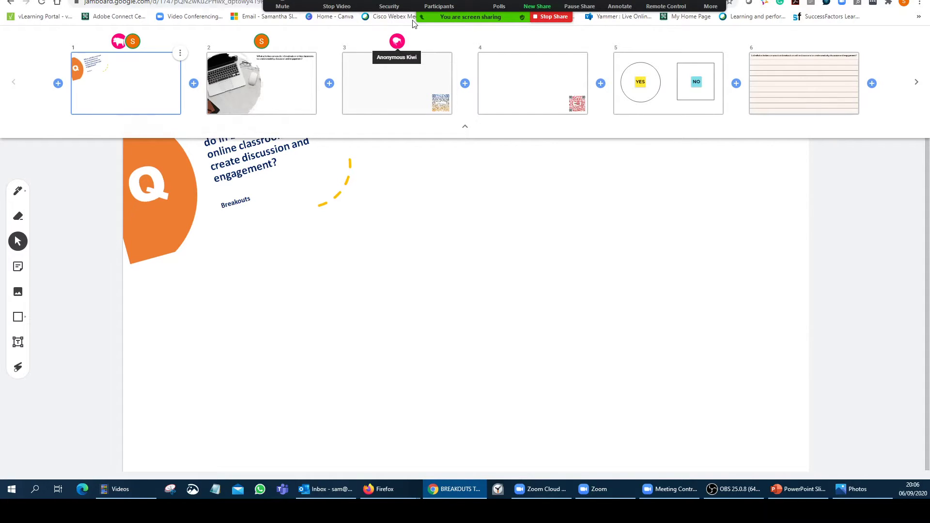
pyautogui.click(562, 19)
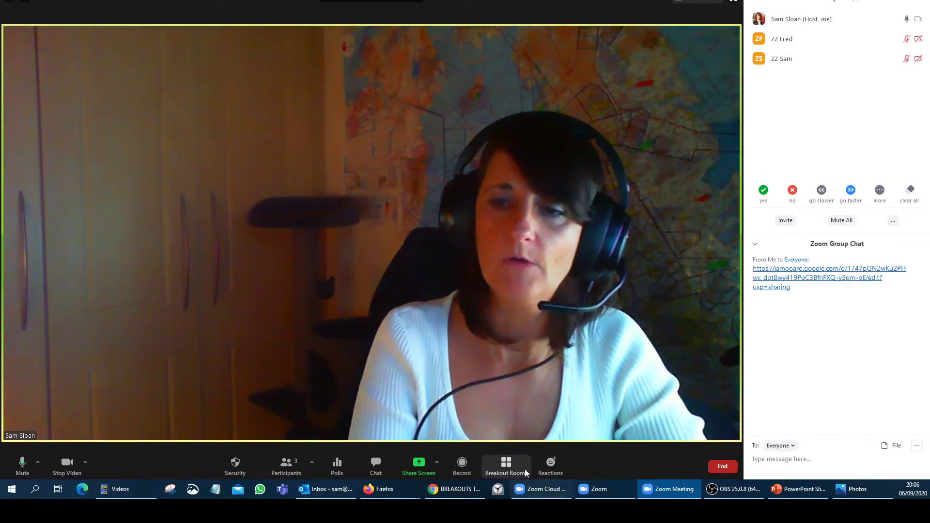
# - Check the Room 1 and Room 2 assignments and open all breakout rooms
pyautogui.click(525, 473)
pyautogui.moveTo(494, 118); pyautogui.dragTo(177, 109)
pyautogui.click(246, 122)
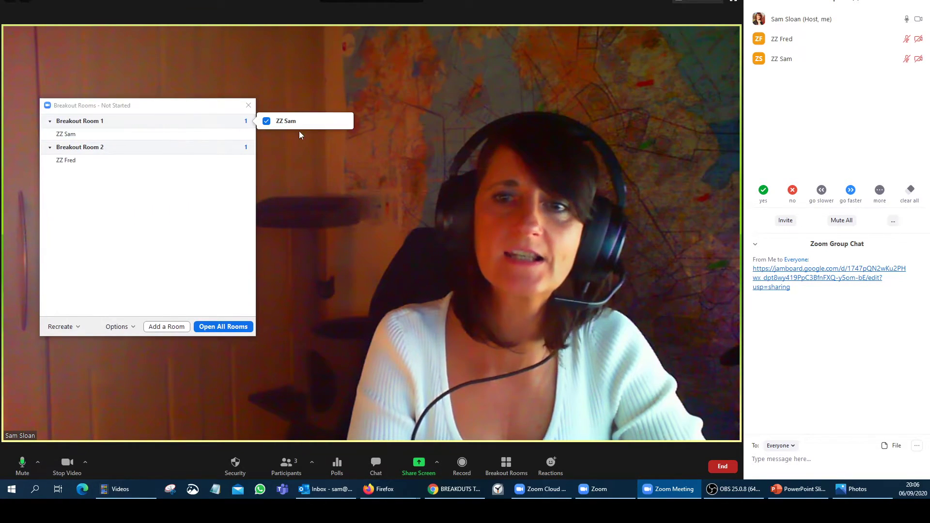
pyautogui.click(246, 147)
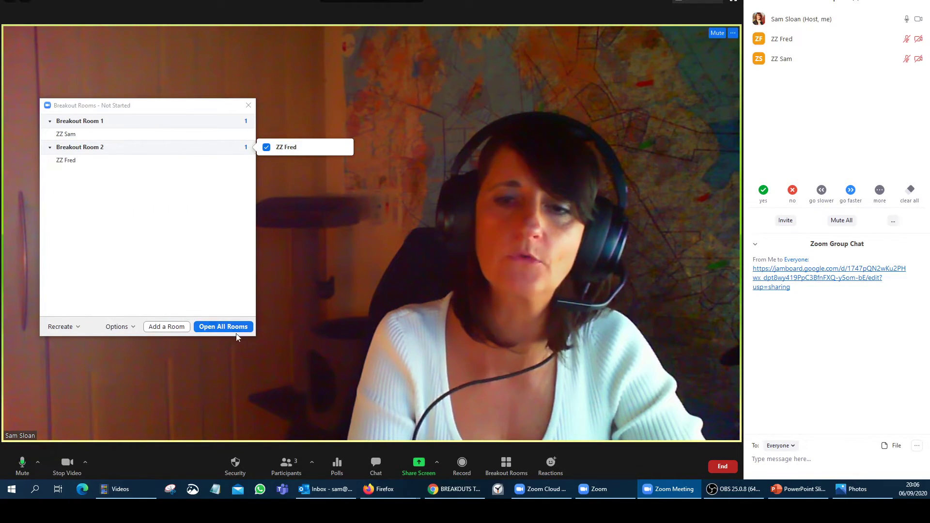
pyautogui.click(223, 327)
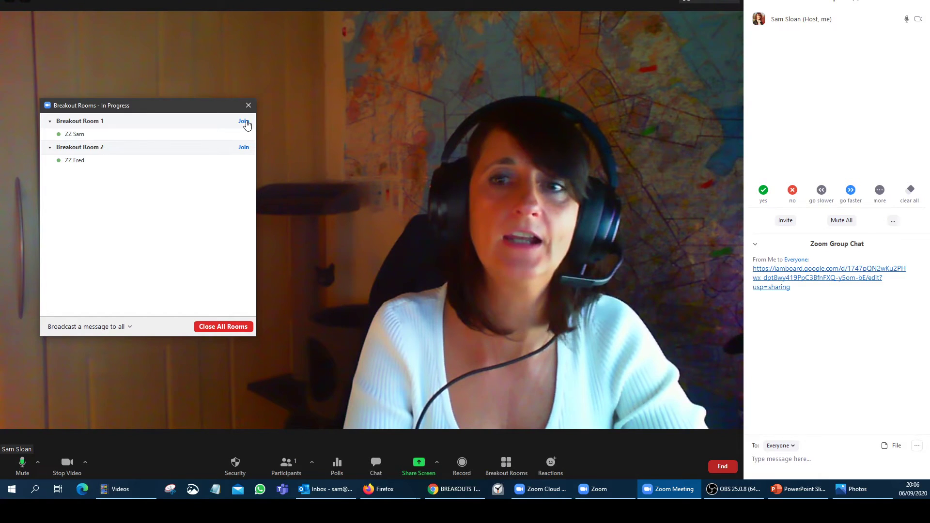
# - Try the Join prompts for Breakout Rooms 1 and 2, then close the Breakout Rooms window
pyautogui.click(245, 122)
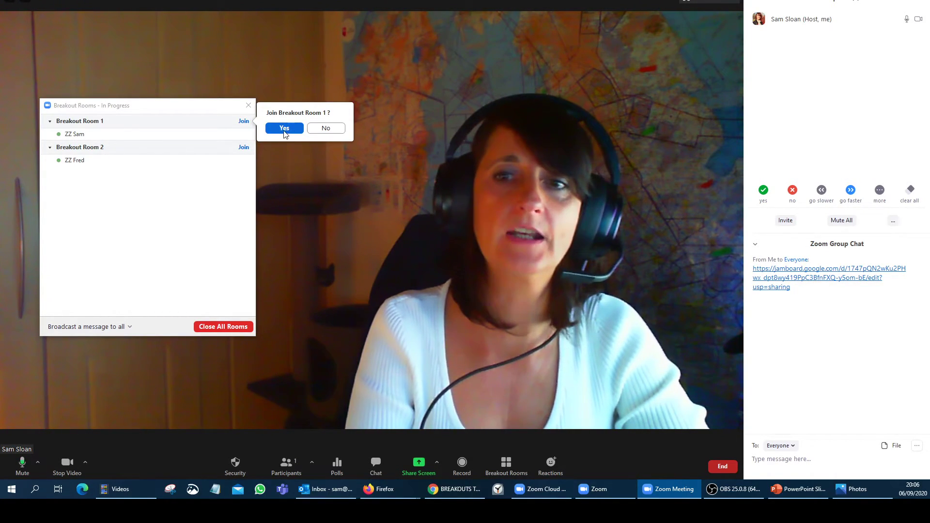
pyautogui.click(243, 148)
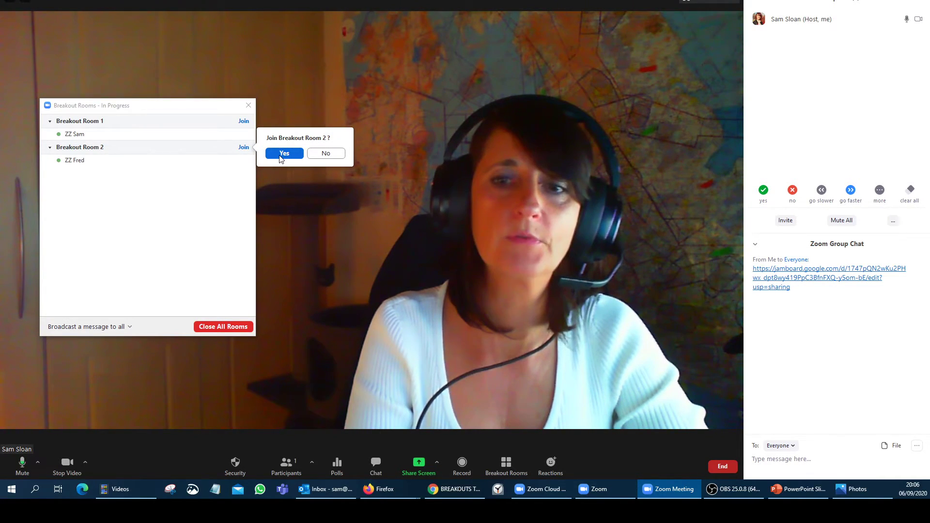
pyautogui.click(283, 154)
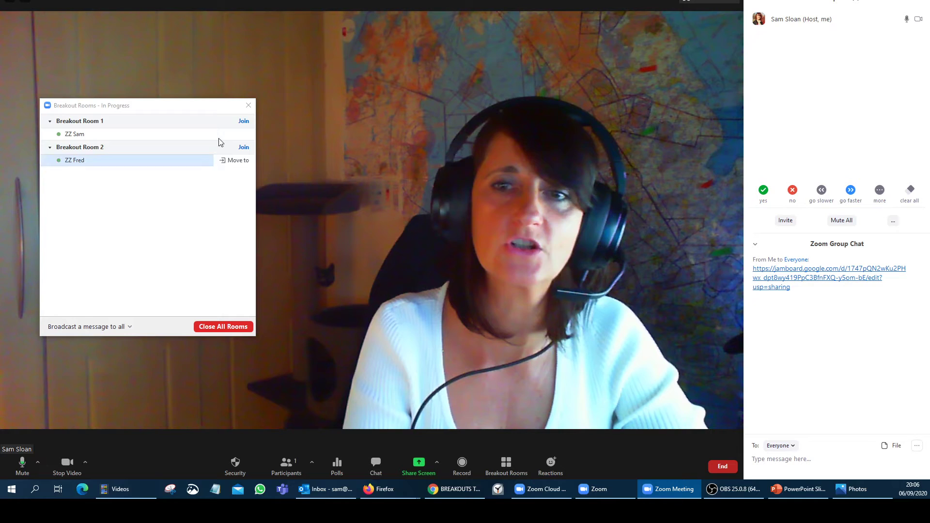
pyautogui.click(248, 105)
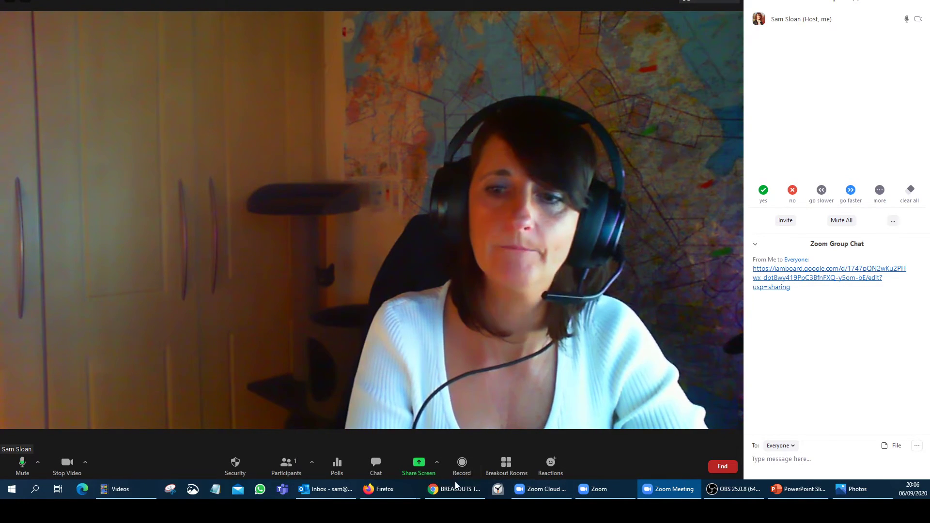
# - View frame 3 with the QR code on the Jamboard, then return to Zoom
pyautogui.click(455, 487)
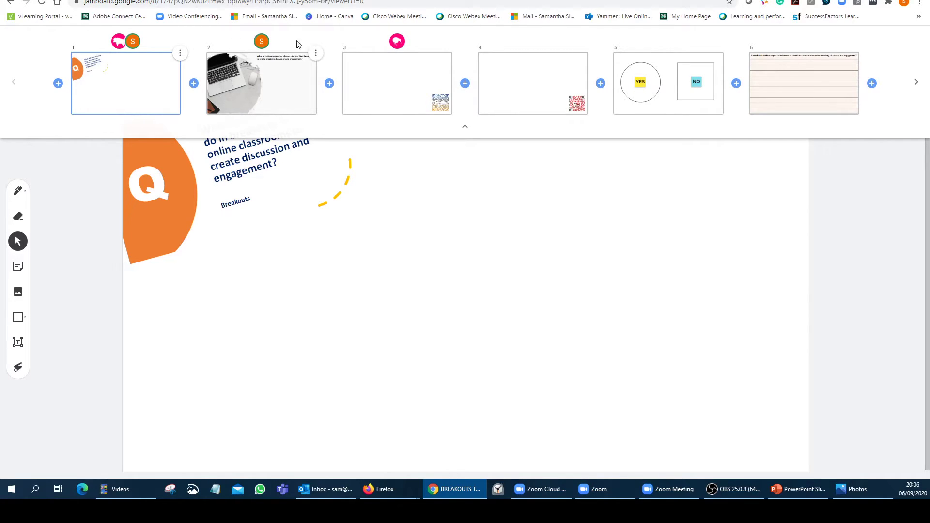
pyautogui.click(407, 89)
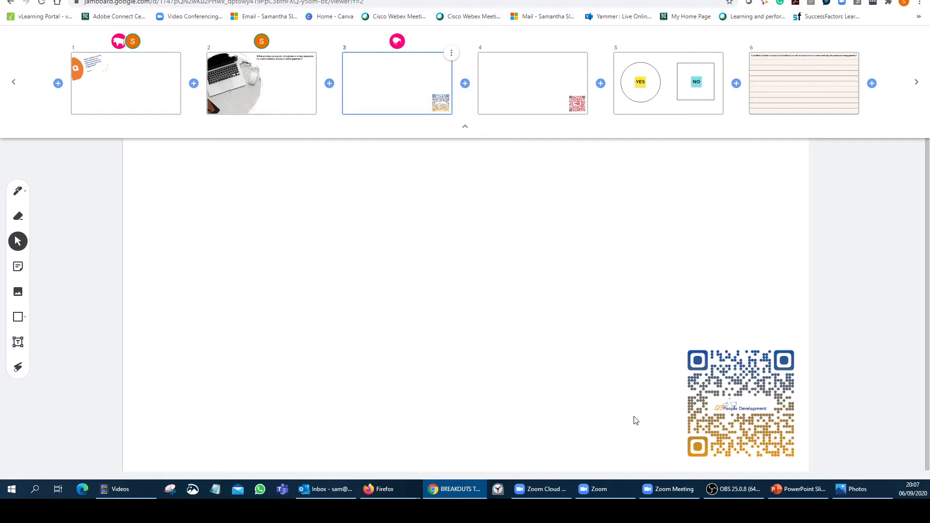
pyautogui.click(670, 490)
# - Broadcast '5 minutes remaining' to all breakout rooms and close the Breakout Rooms window
pyautogui.click(506, 466)
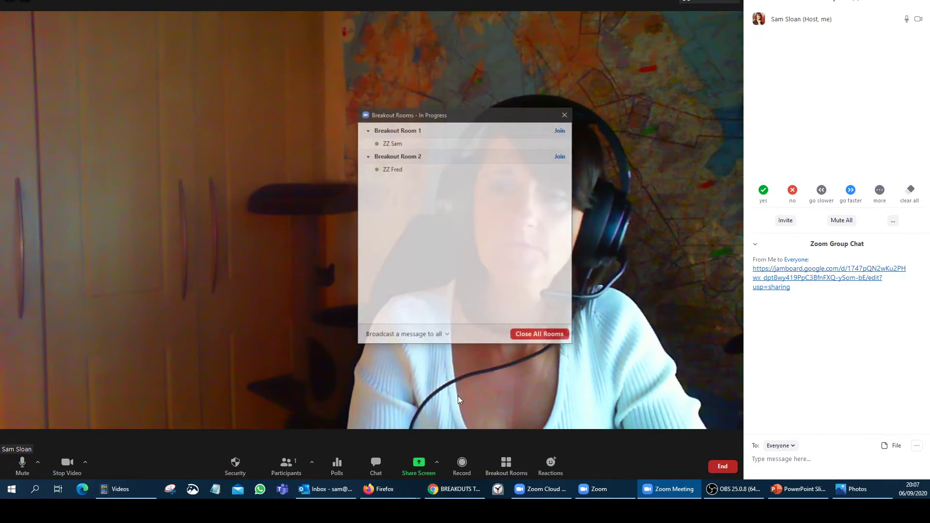
pyautogui.click(405, 335)
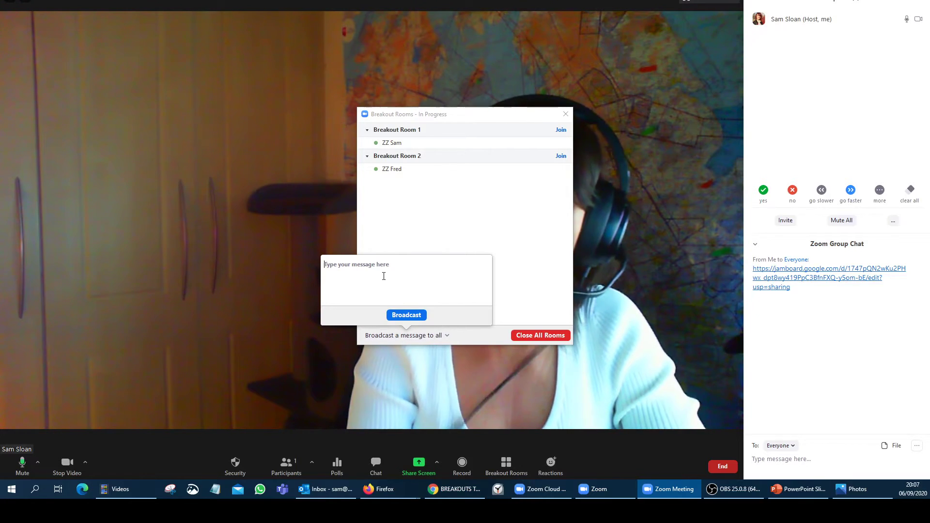
pyautogui.write('5 m')
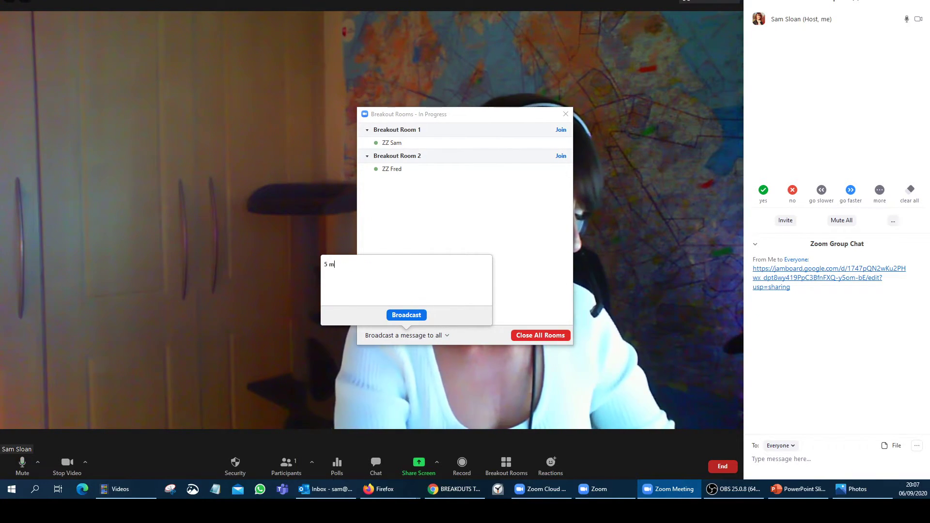
pyautogui.write('inutes re')
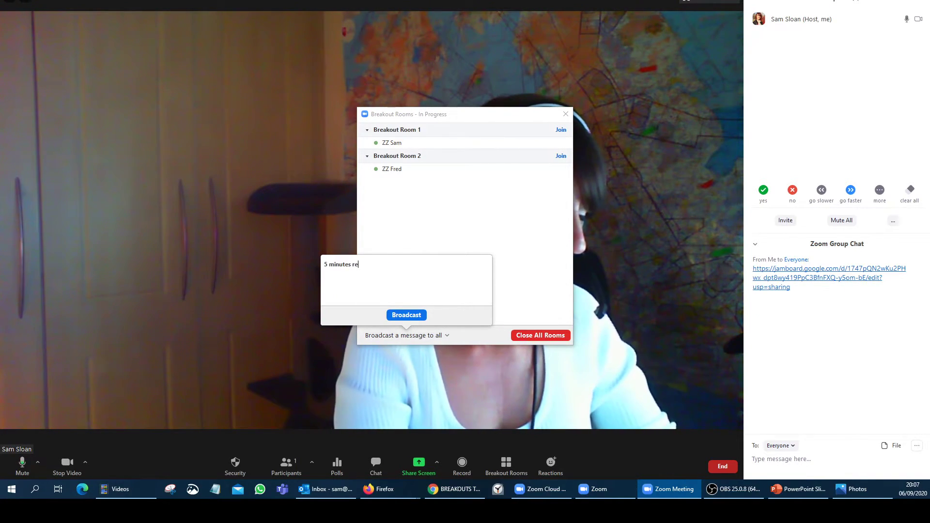
pyautogui.write('maning')
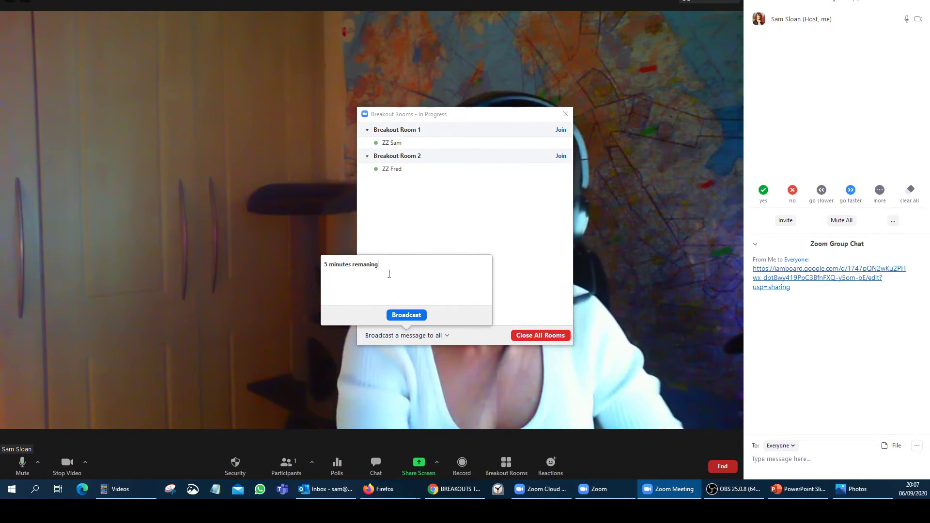
pyautogui.press('BackSpace')
pyautogui.press('BackSpace')
pyautogui.press('BackSpace')
pyautogui.press('BackSpace')
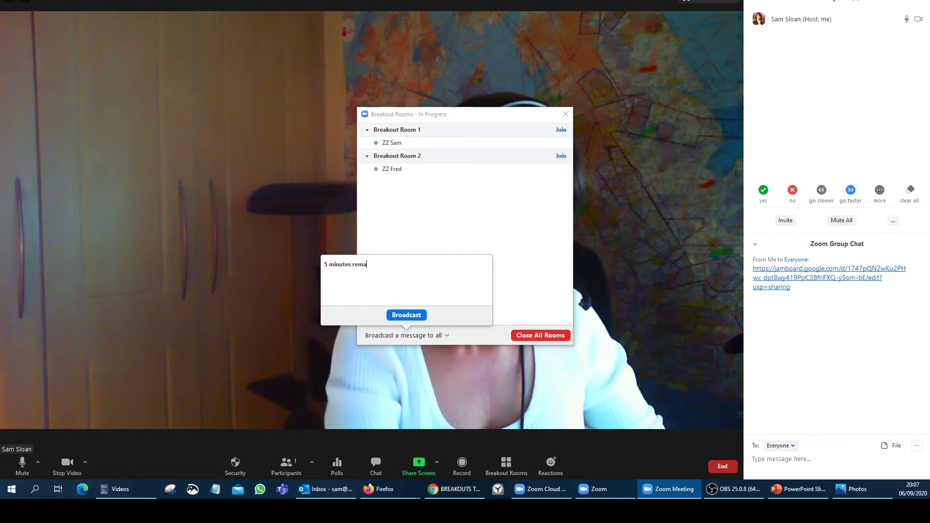
pyautogui.write('ining')
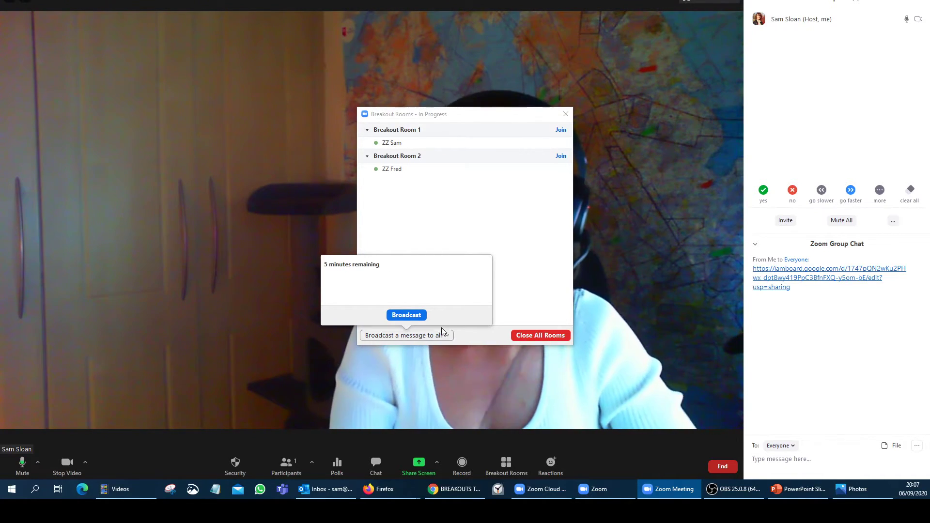
pyautogui.click(404, 314)
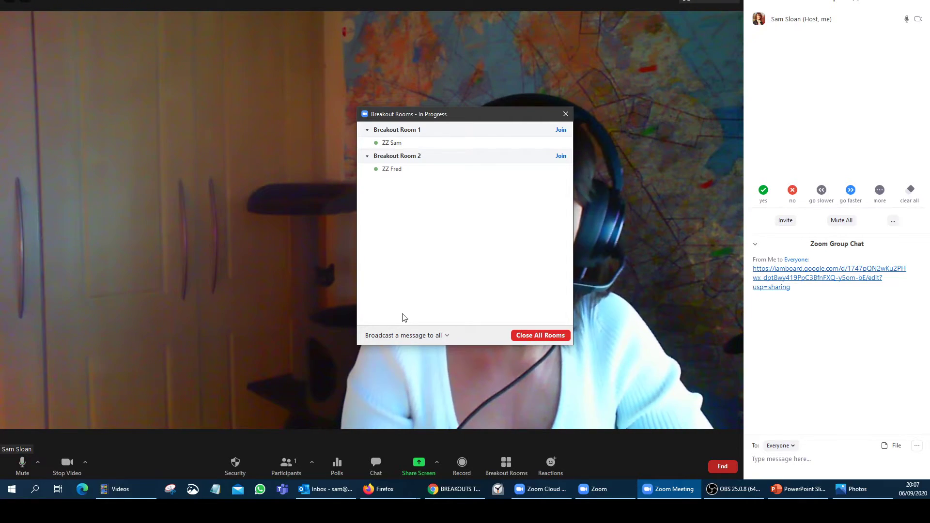
pyautogui.moveTo(506, 119); pyautogui.dragTo(281, 137)
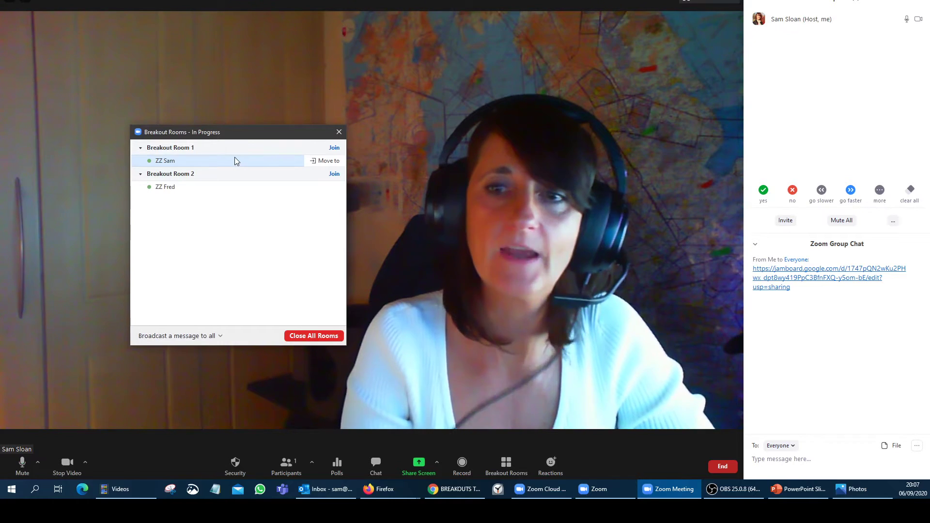
pyautogui.click(344, 136)
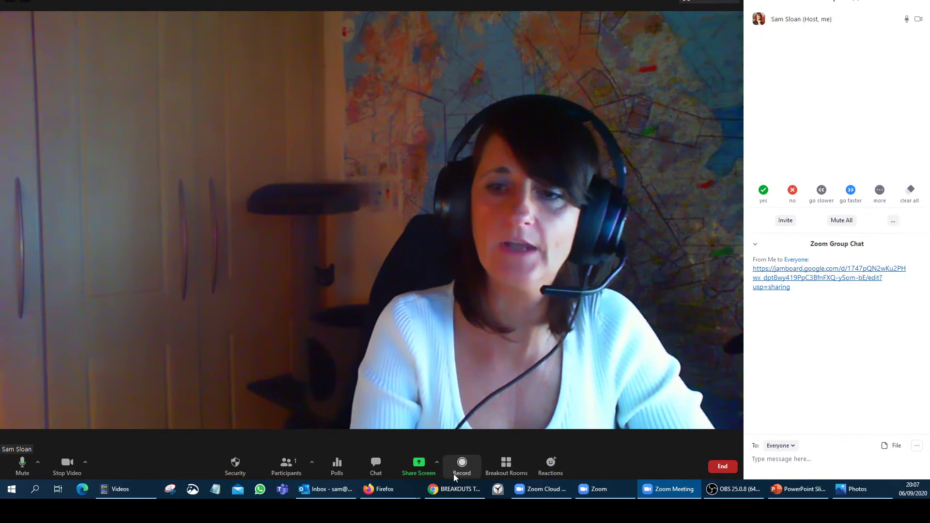
# - Add a yellow sticky note reading '5 mins gone Fred' to the Jamboard frame
pyautogui.click(456, 489)
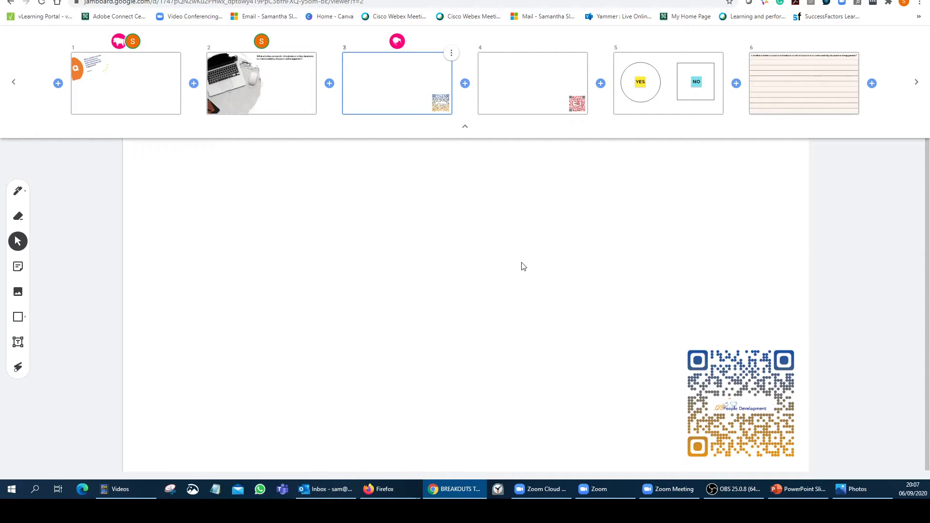
pyautogui.click(17, 267)
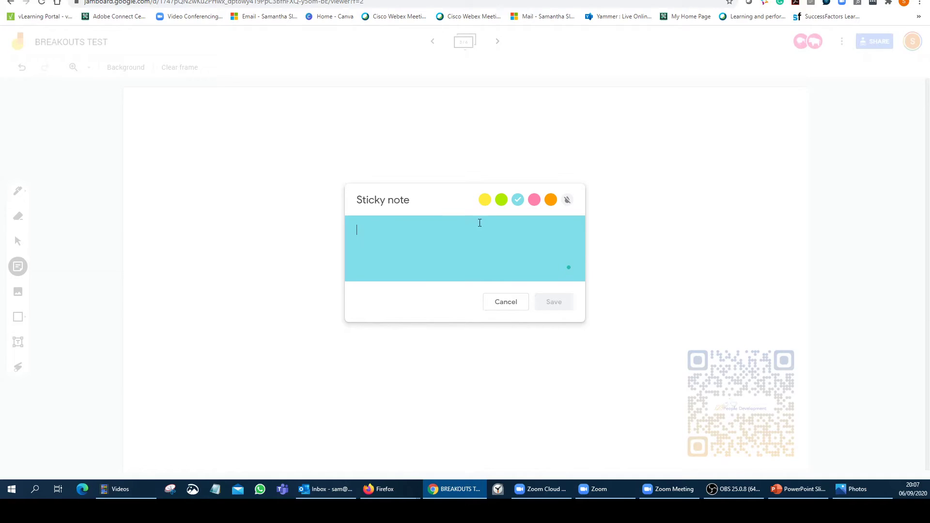
pyautogui.click(484, 200)
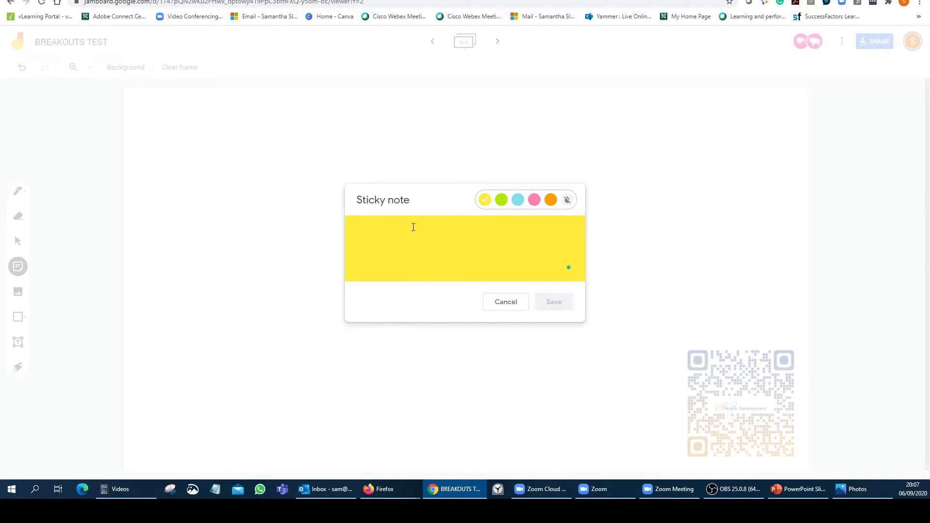
pyautogui.click(413, 226)
pyautogui.write('5 min')
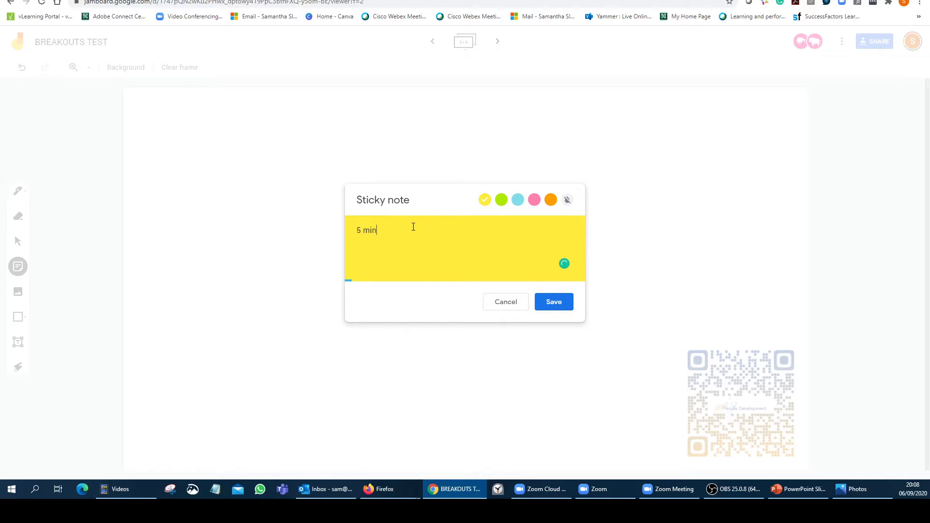
pyautogui.write('s gone Fred')
pyautogui.click(542, 300)
# - Enlarge the sticky note and move it to the centre, then delete it
pyautogui.click(244, 150)
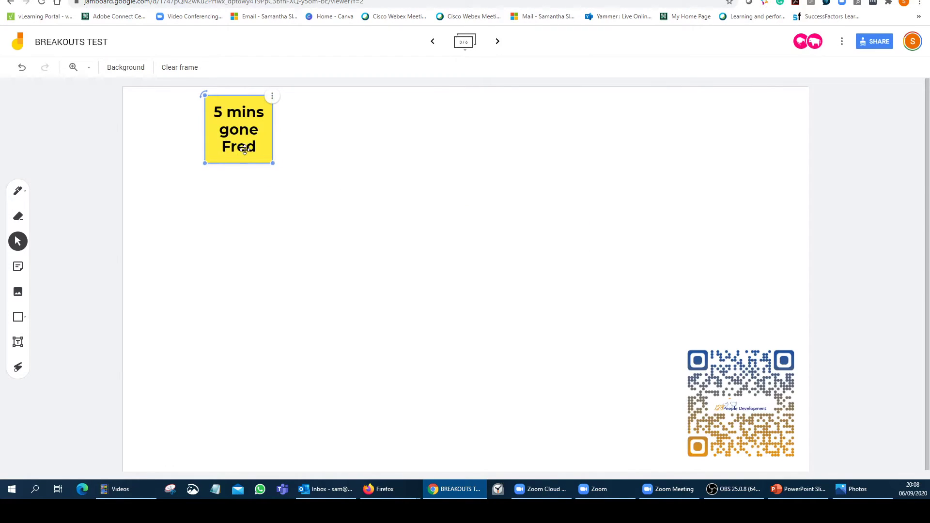
pyautogui.moveTo(244, 150); pyautogui.dragTo(324, 426)
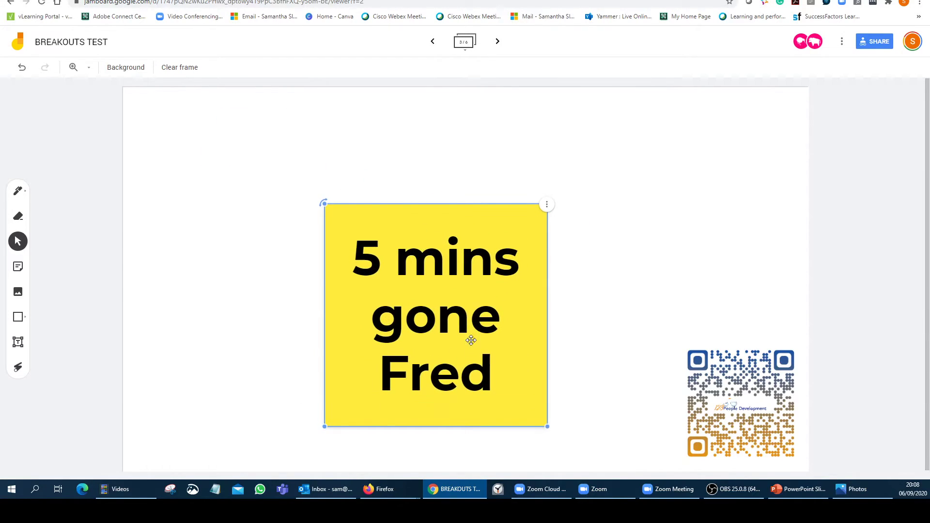
pyautogui.moveTo(470, 340); pyautogui.dragTo(465, 272)
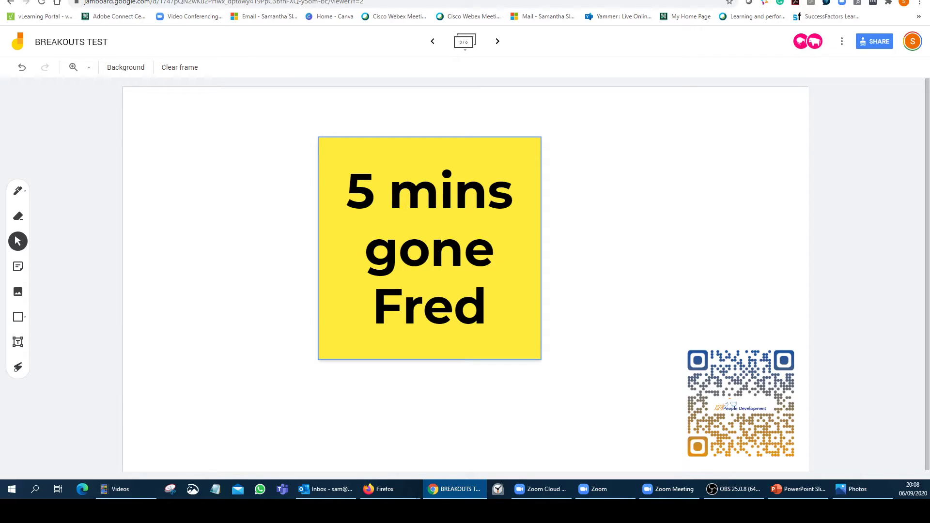
pyautogui.click(440, 272)
pyautogui.press('Delete')
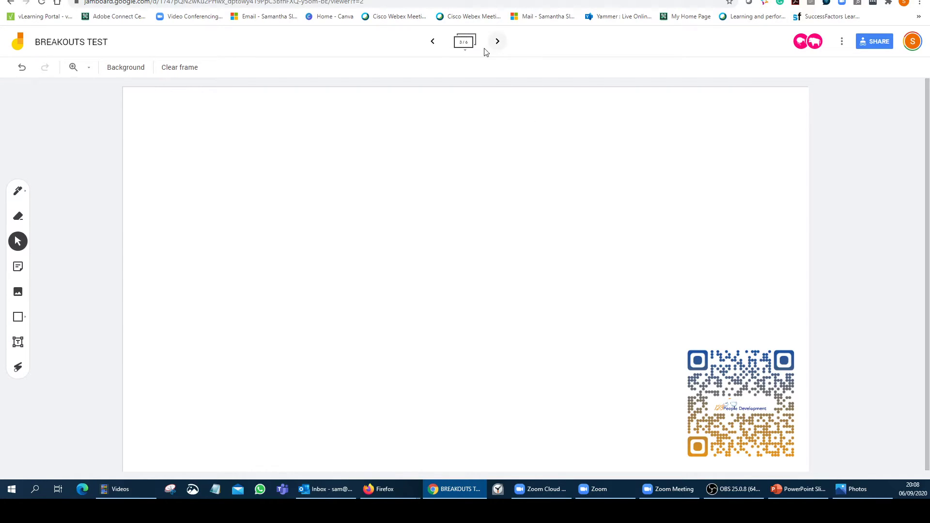
# - Visit frame 1, then frame 2's laptop slide, close the frame overview, and return to frame 1
pyautogui.click(464, 47)
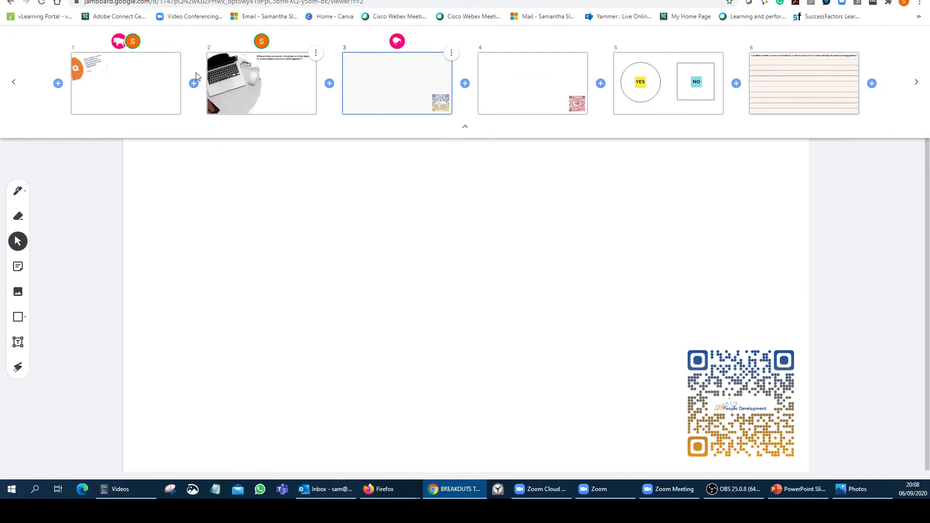
pyautogui.click(127, 80)
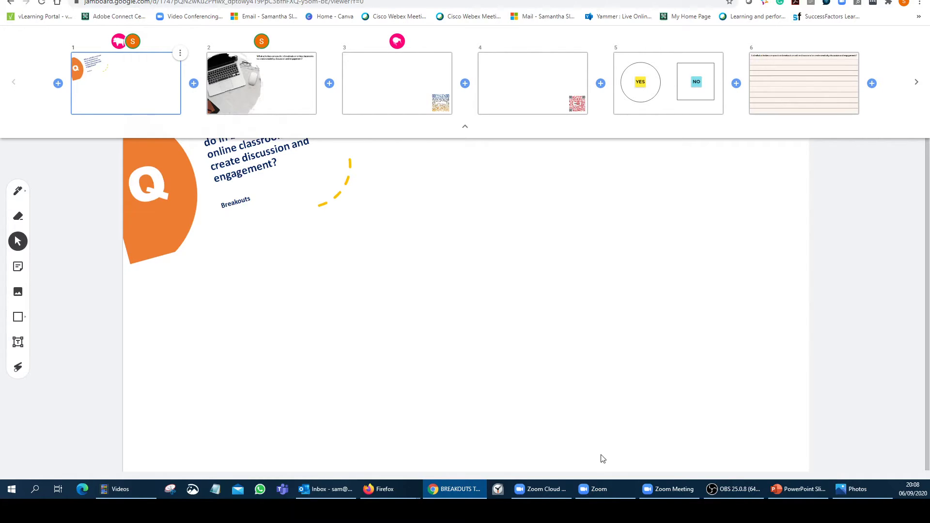
pyautogui.click(599, 489)
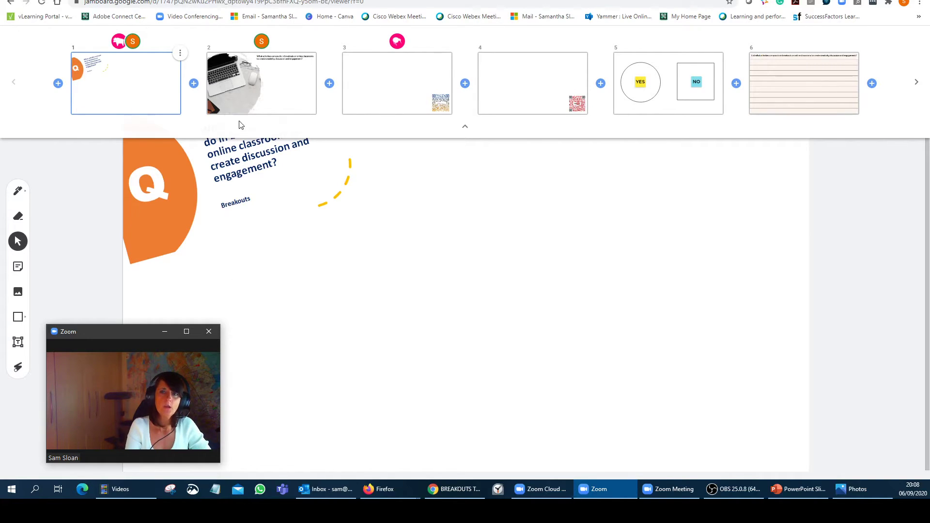
pyautogui.click(262, 87)
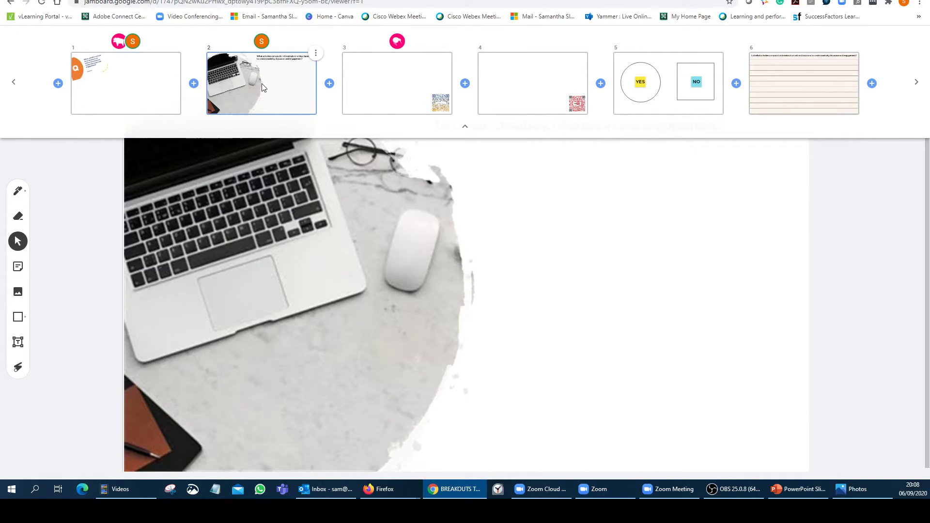
pyautogui.click(464, 127)
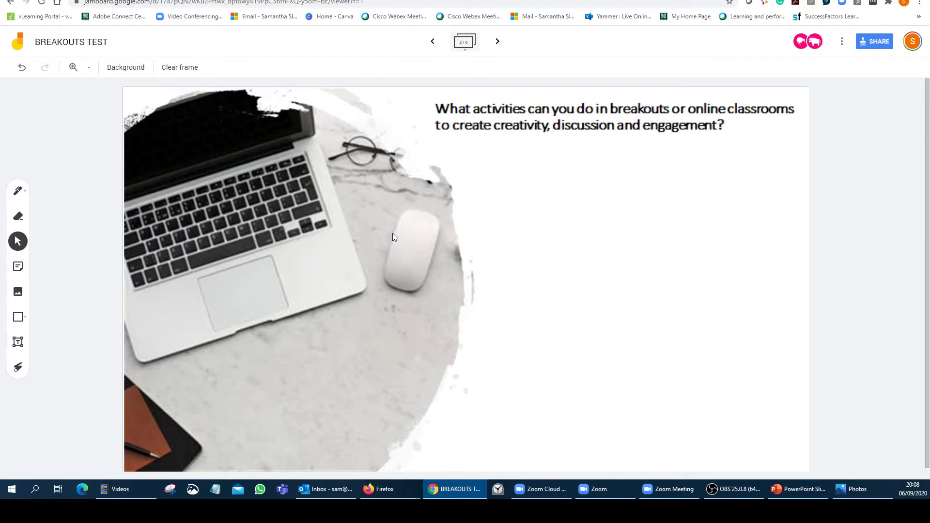
pyautogui.click(432, 41)
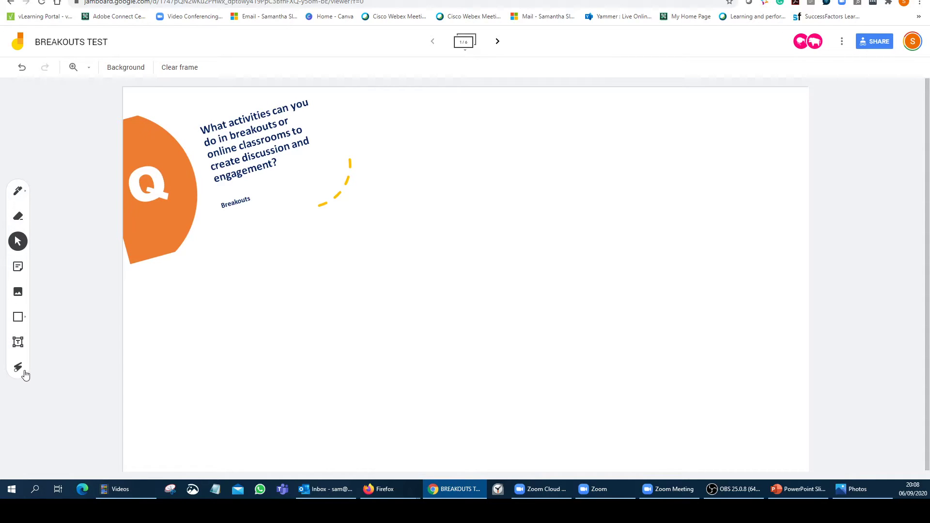
# - On frame 2, add a text box reading 'type' beside the question
pyautogui.click(497, 41)
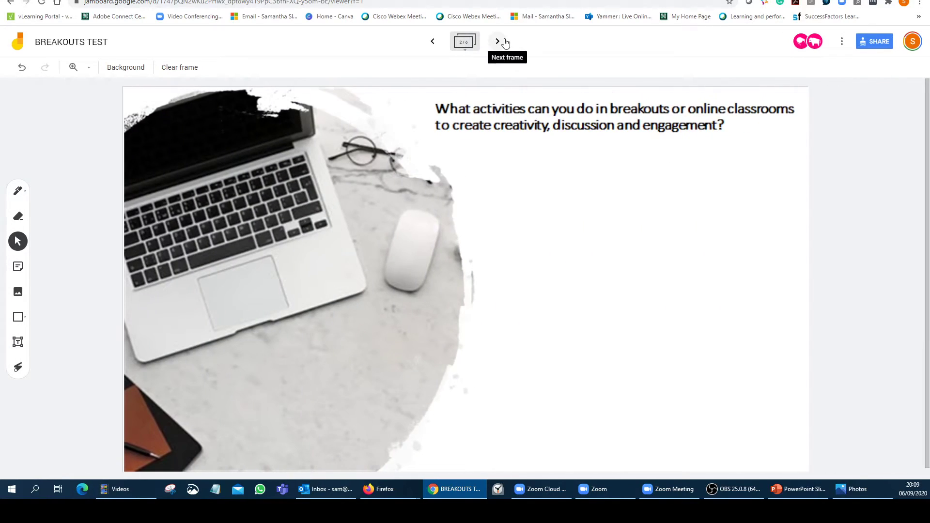
pyautogui.click(18, 342)
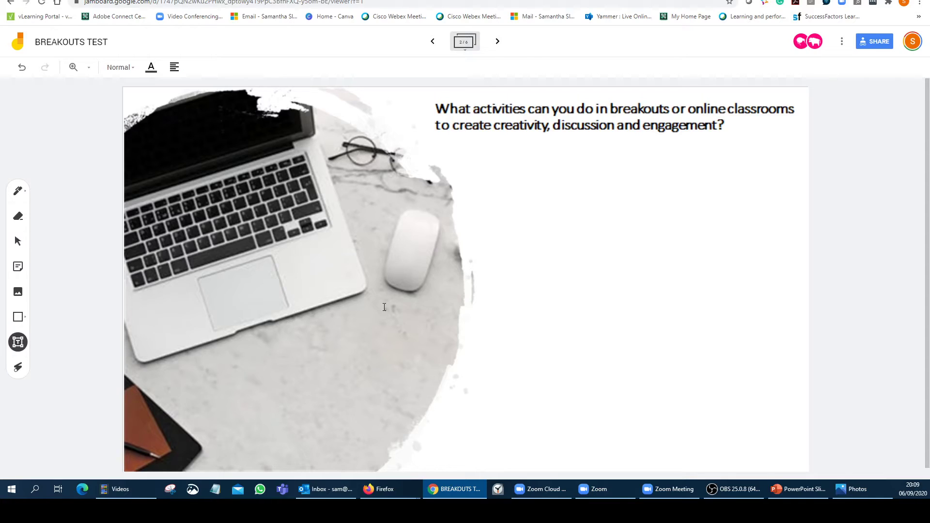
pyautogui.click(590, 219)
pyautogui.write('t')
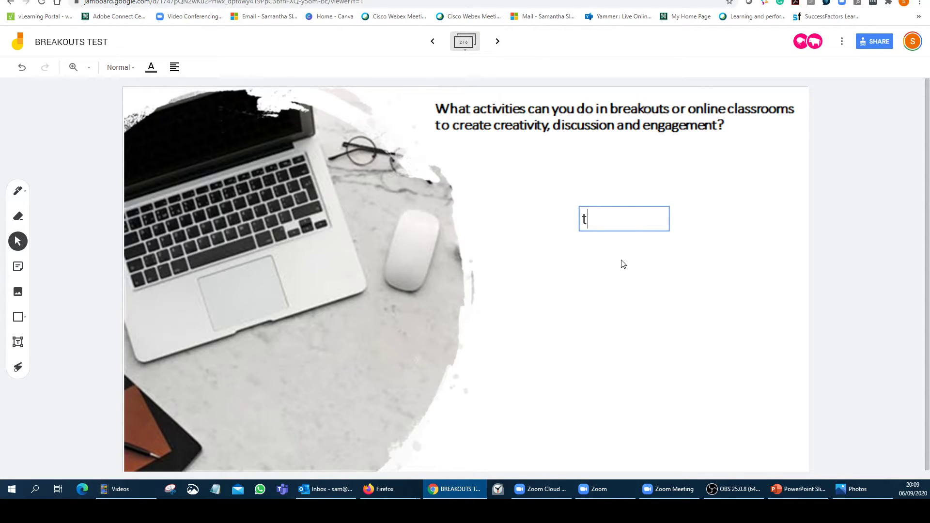
pyautogui.write('ype')
pyautogui.click(638, 286)
# - Cancel a new sticky note and advance to the QR-code frame 3
pyautogui.click(18, 267)
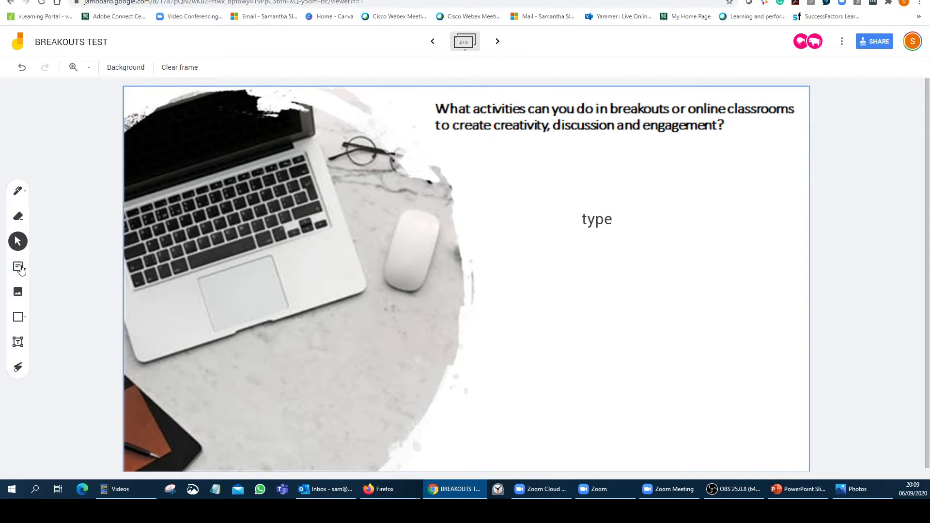
pyautogui.click(518, 305)
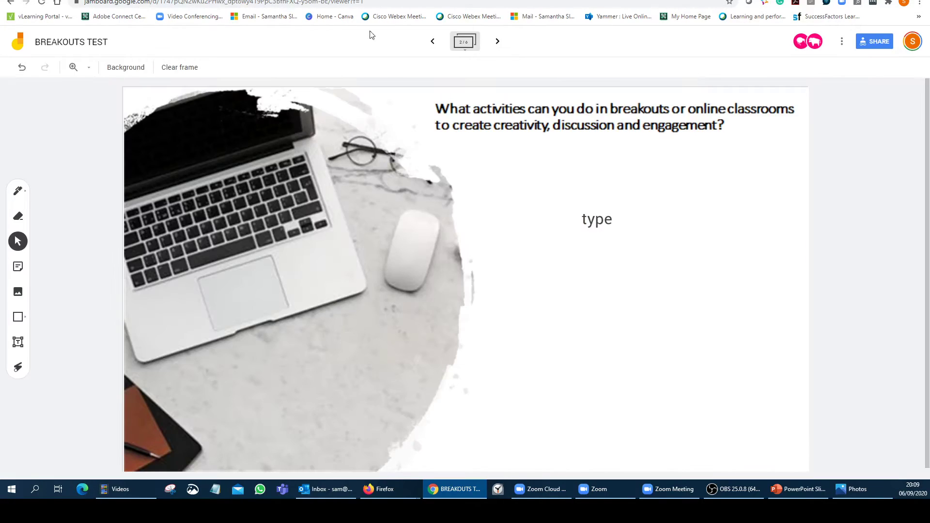
pyautogui.click(497, 41)
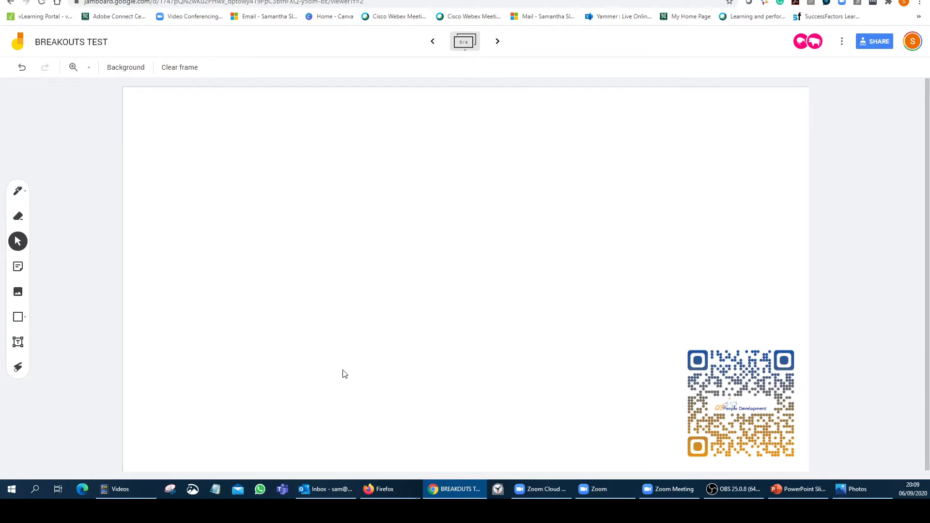
# - Step through frames 4 and 5 to the lined activities list on frame 6
pyautogui.click(610, 494)
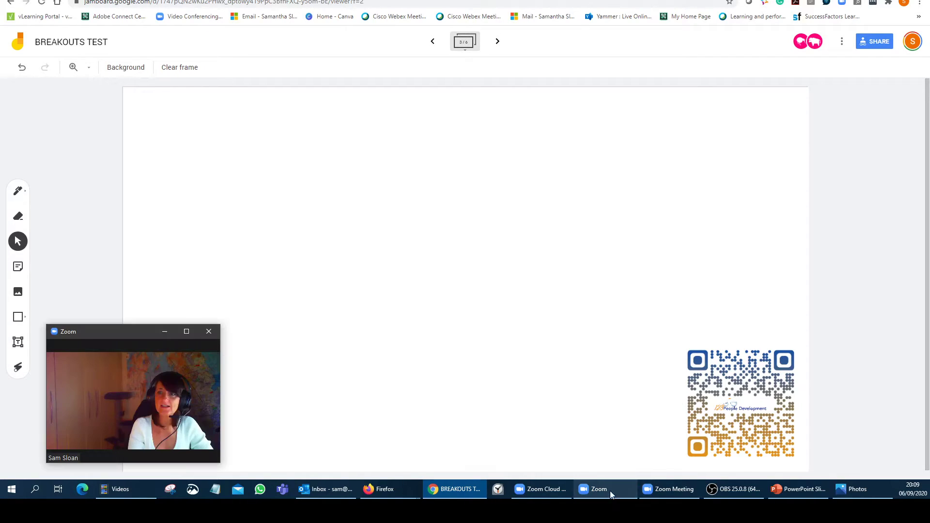
pyautogui.click(498, 42)
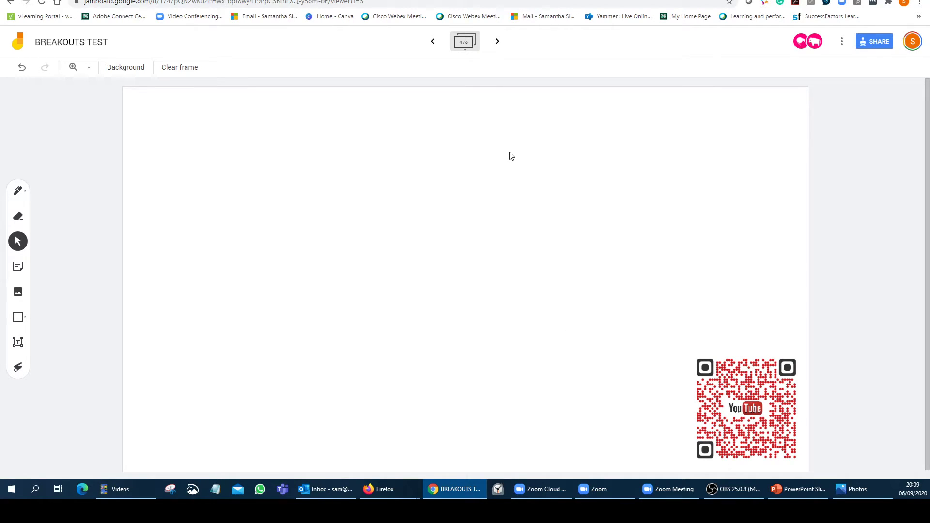
pyautogui.click(497, 42)
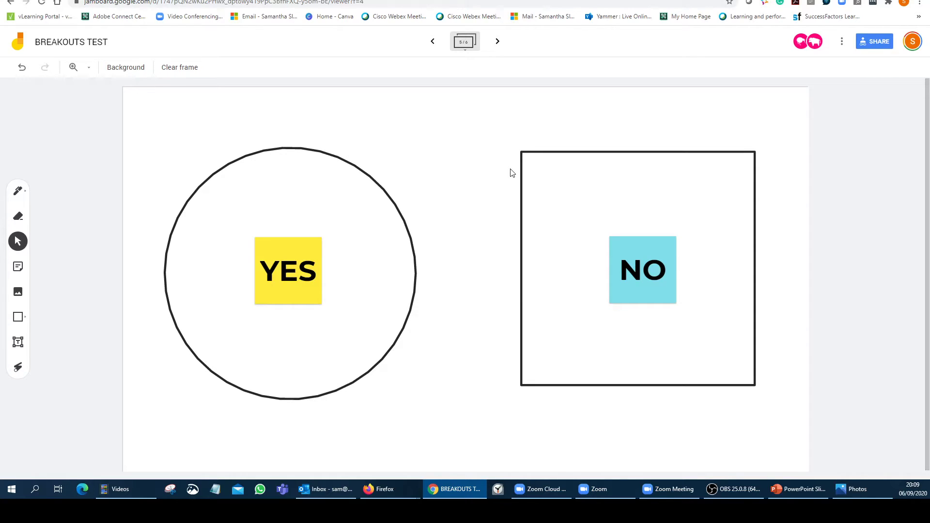
pyautogui.click(498, 41)
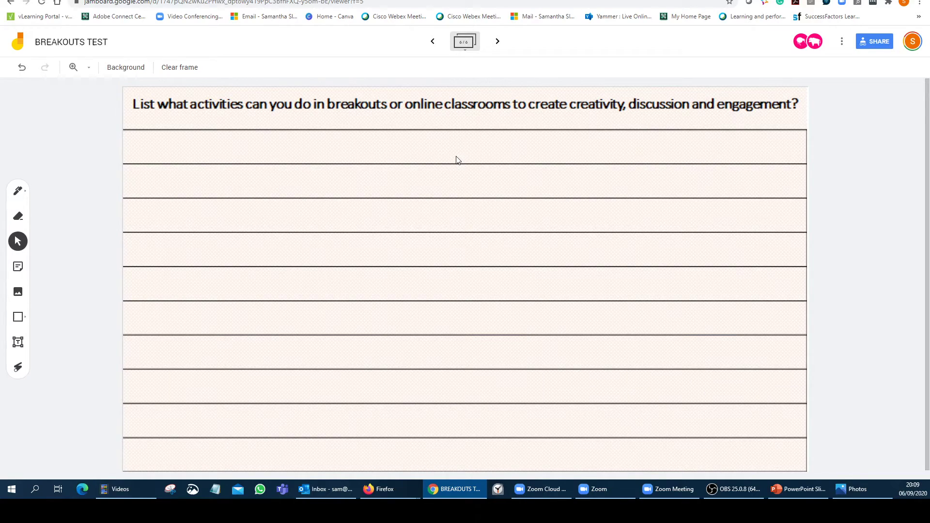
# - Add a text box reading 'list' on one of the lined list's lines
pyautogui.click(17, 342)
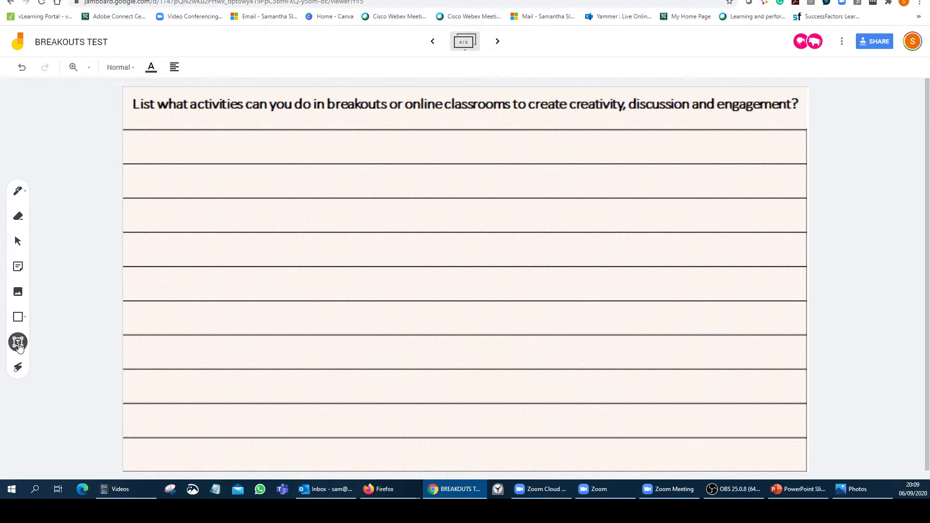
pyautogui.click(177, 228)
pyautogui.write('lis')
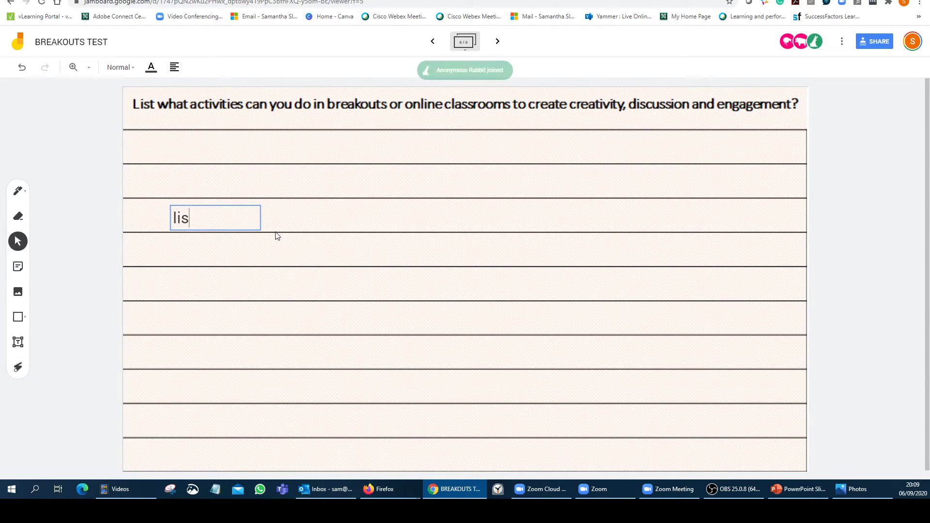
pyautogui.write('t')
pyautogui.click(315, 252)
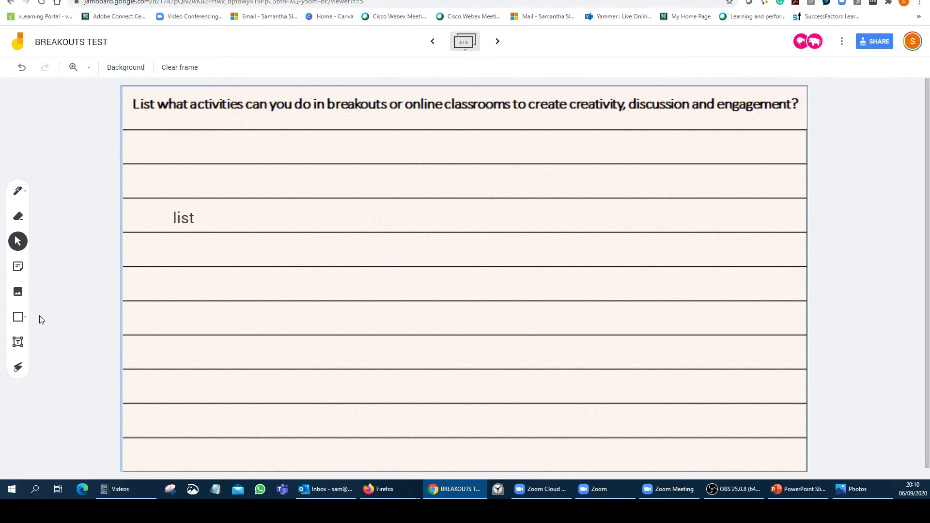
pyautogui.click(18, 266)
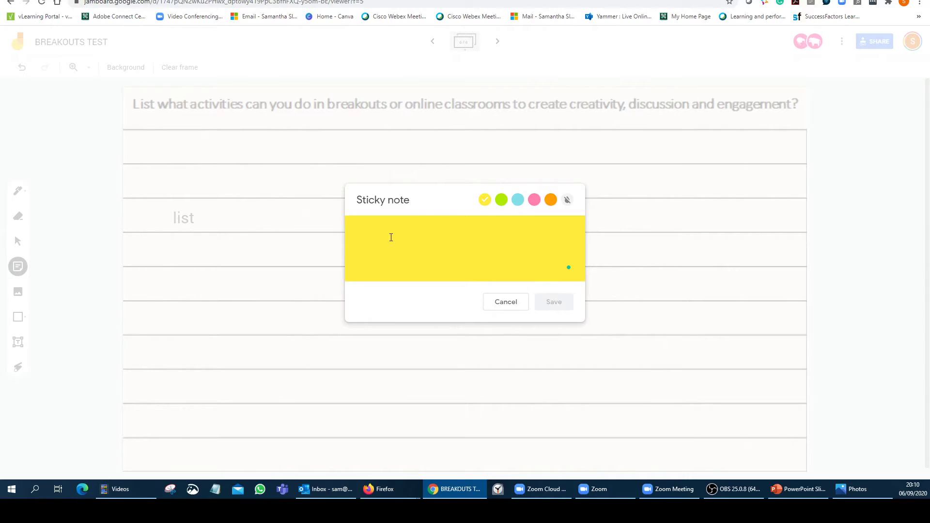
pyautogui.write('break')
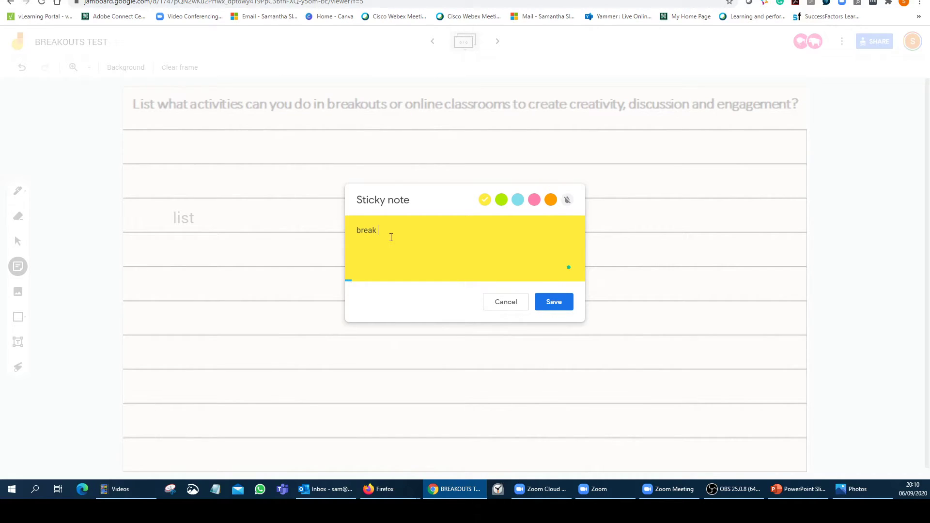
pyautogui.write('out finish')
pyautogui.click(553, 301)
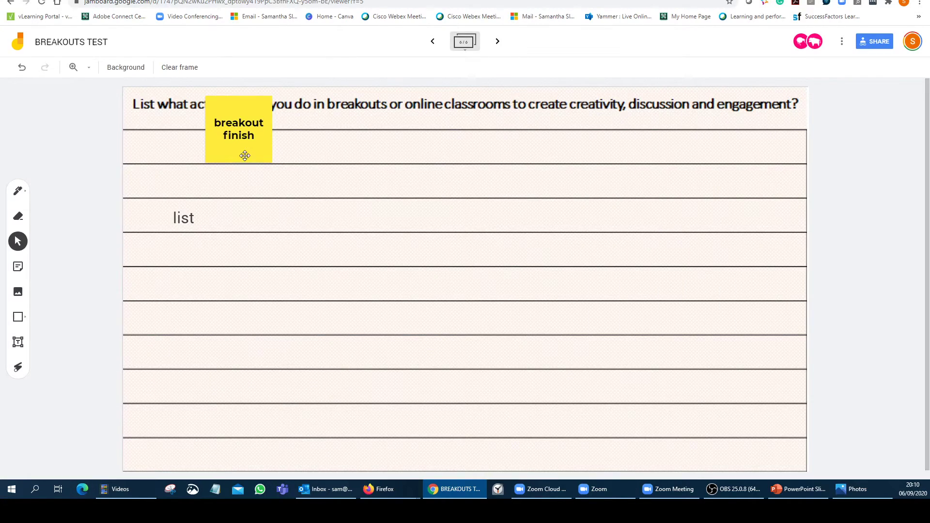
pyautogui.moveTo(244, 156); pyautogui.dragTo(242, 359)
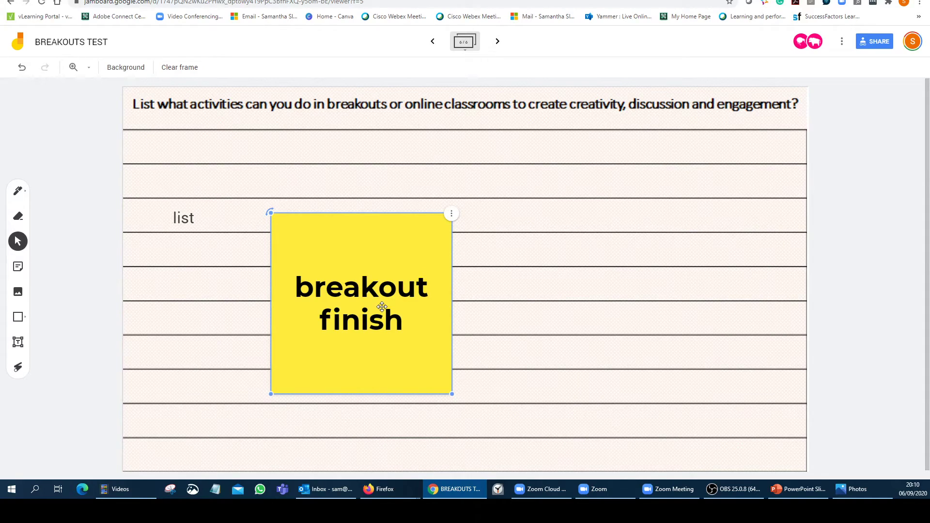
pyautogui.press('Delete')
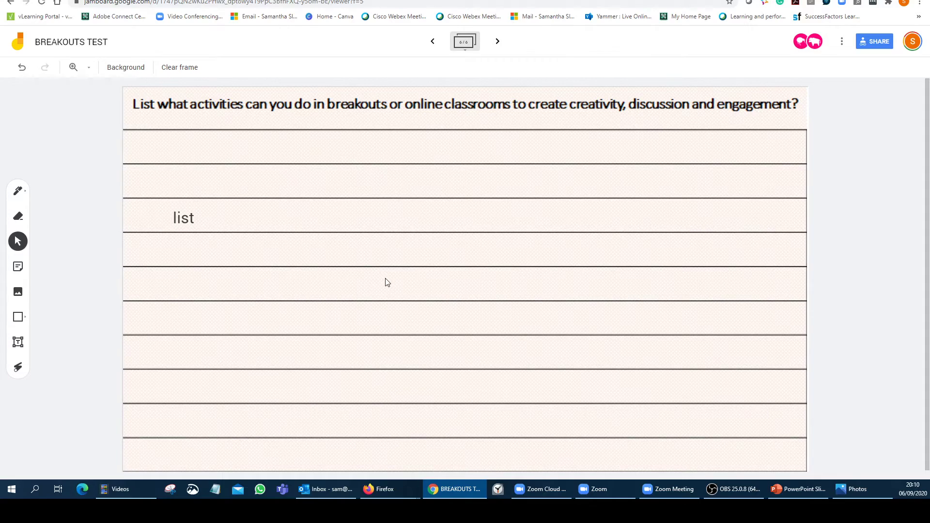
# - Close all breakout rooms from the Breakout Rooms panel, then dismiss the panel
pyautogui.click(668, 490)
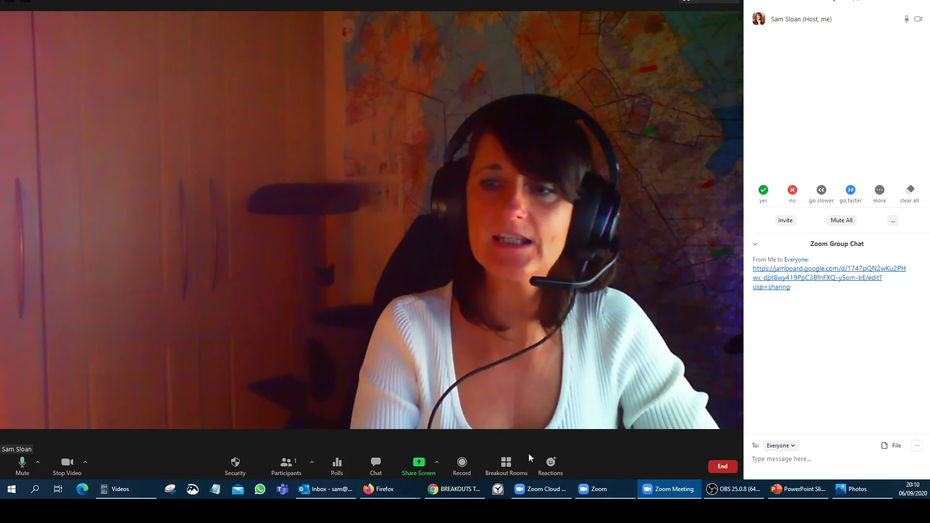
pyautogui.click(529, 457)
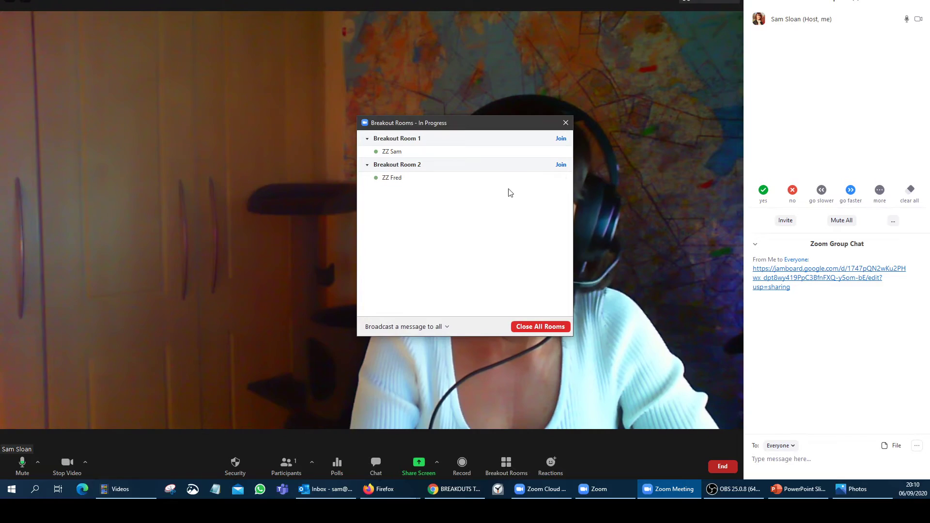
pyautogui.moveTo(494, 125); pyautogui.dragTo(247, 128)
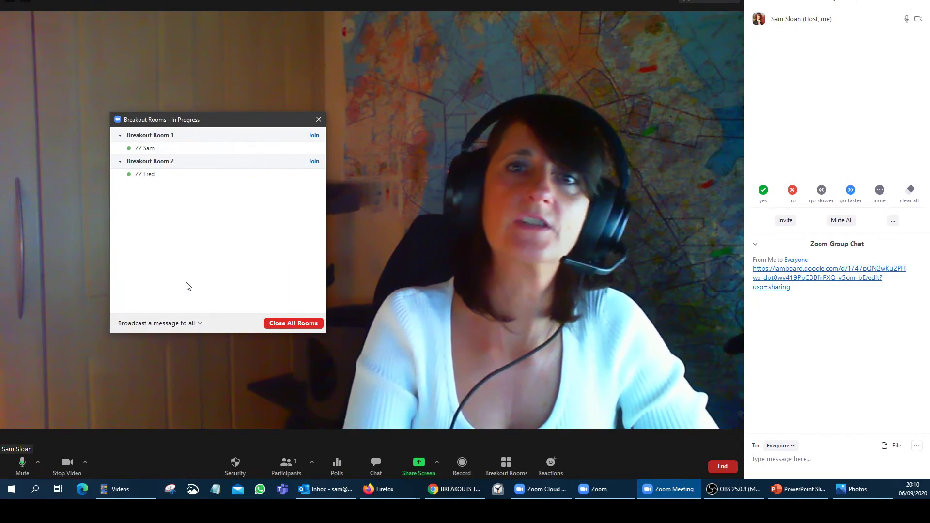
pyautogui.click(282, 323)
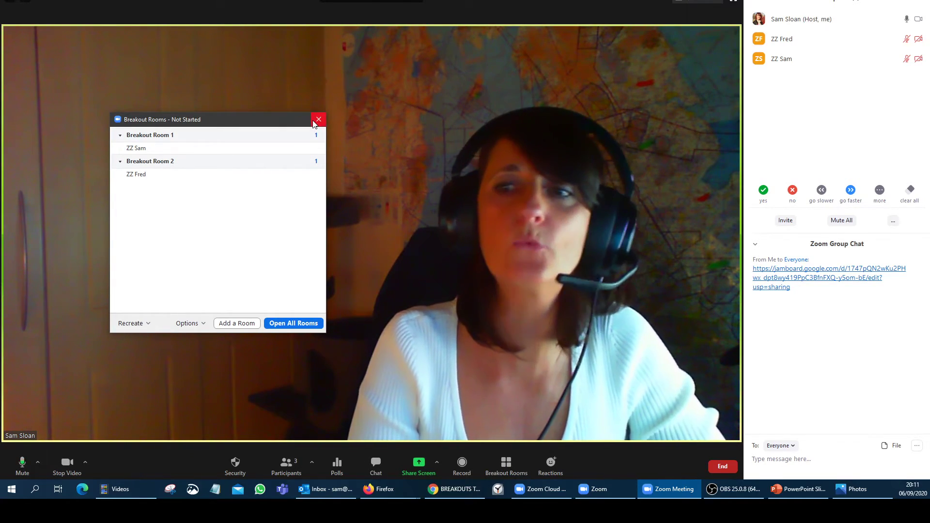
pyautogui.click(318, 119)
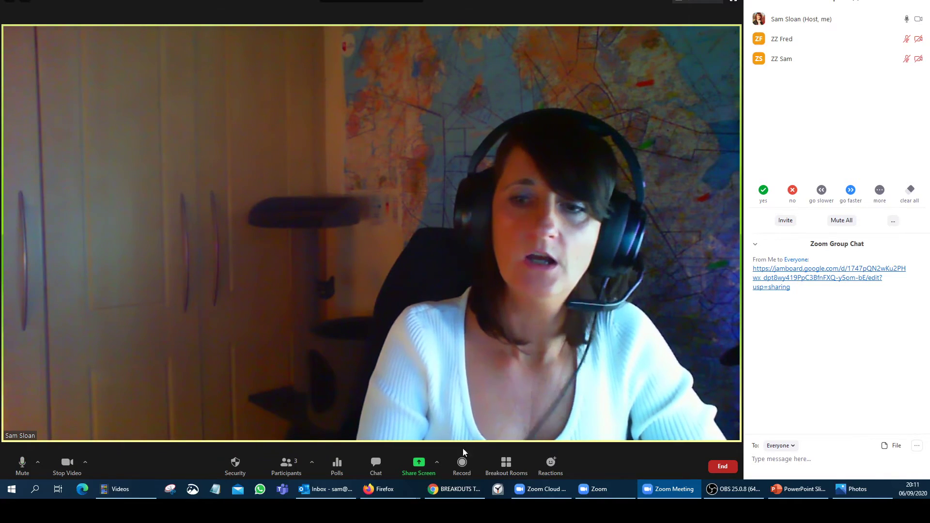
# - Share the 'BREAKOUTS TEST - Google Jamboard' window in the meeting
pyautogui.click(419, 464)
pyautogui.click(288, 305)
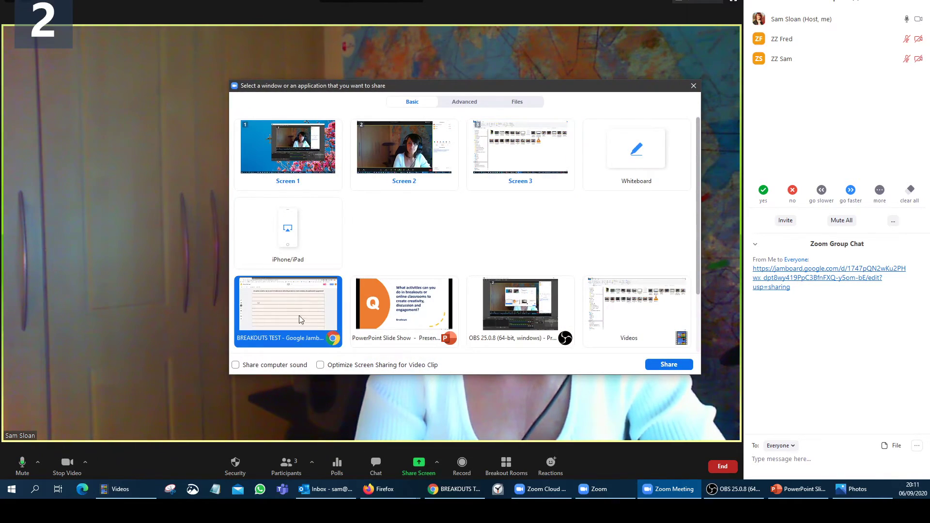
pyautogui.click(668, 364)
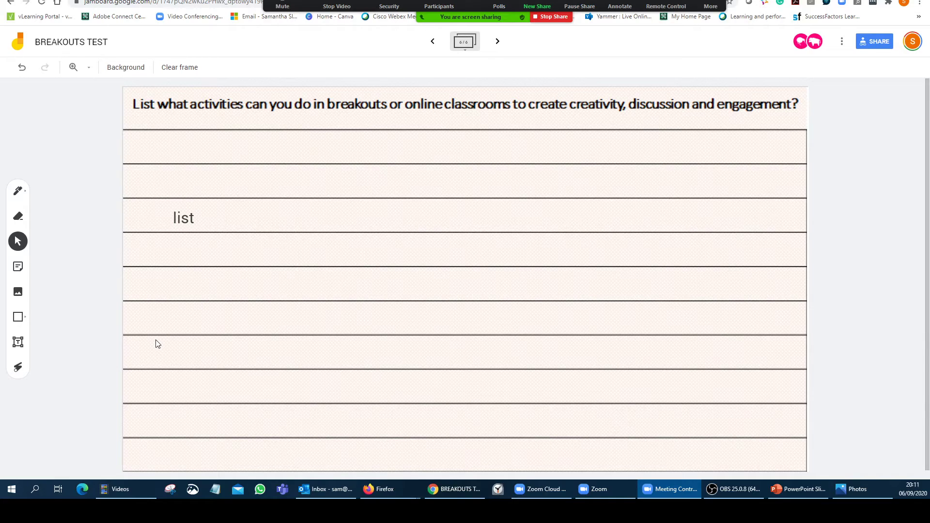
# - Show the six frame thumbnails and the Download as PDF option, then stop sharing Jamboard
pyautogui.click(465, 42)
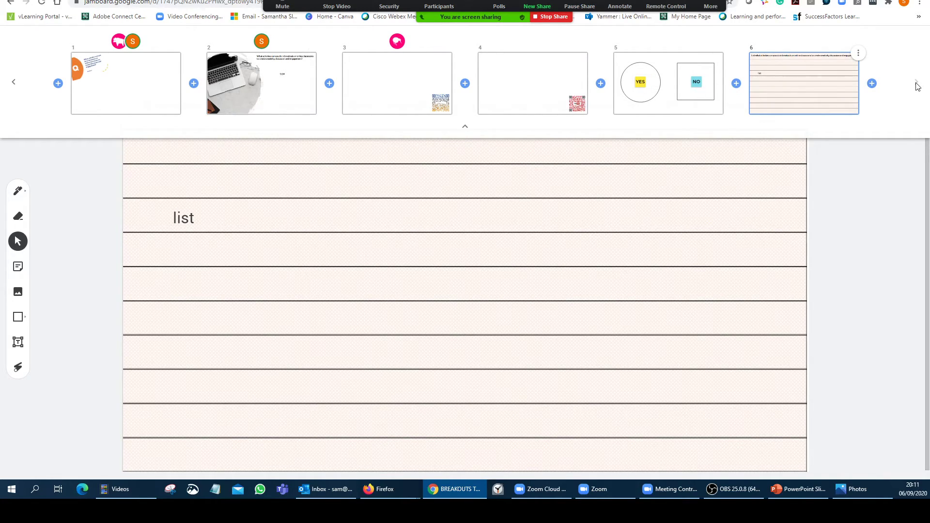
pyautogui.click(900, 149)
pyautogui.click(841, 42)
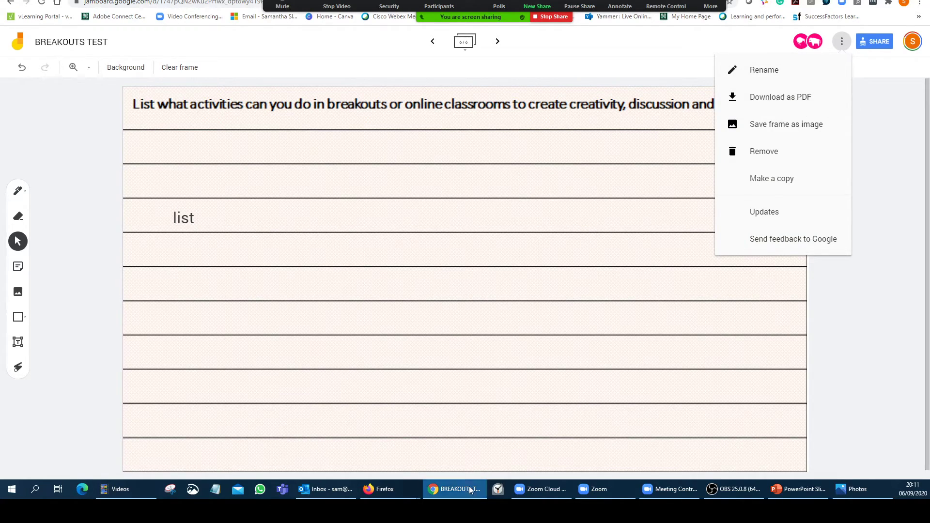
pyautogui.click(611, 489)
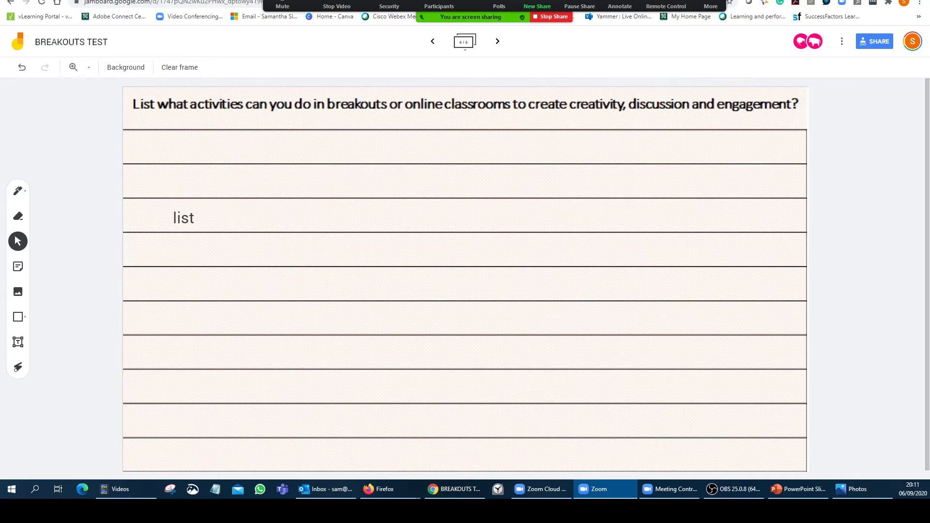
pyautogui.moveTo(143, 303); pyautogui.dragTo(110, 330)
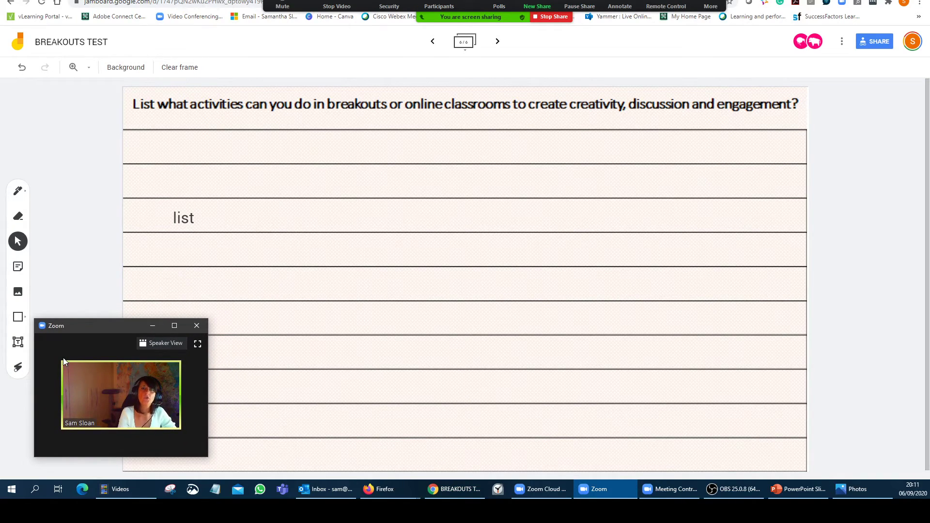
pyautogui.click(842, 42)
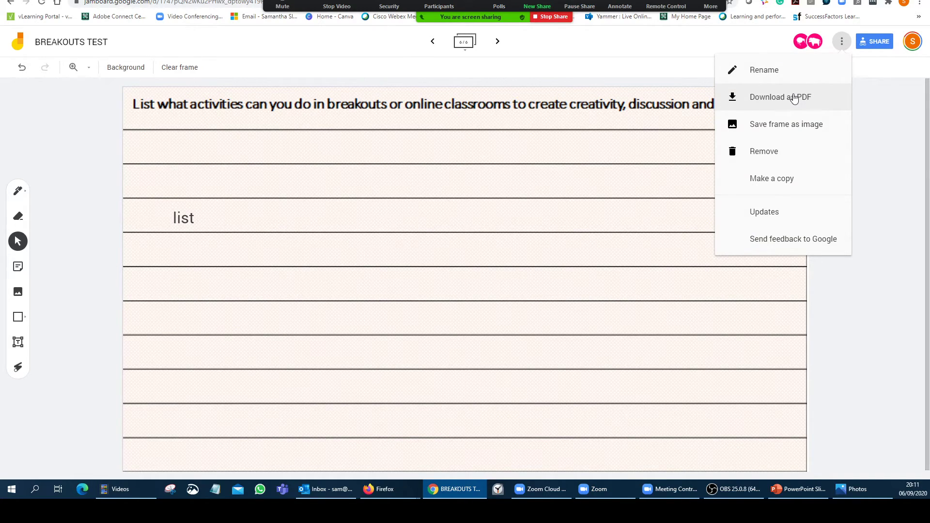
pyautogui.click(552, 16)
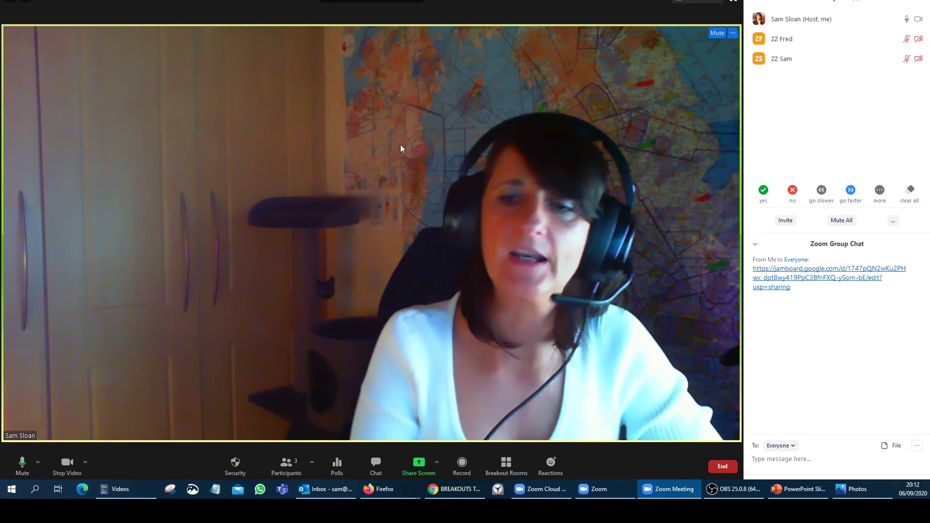
# - Share the PowerPoint Slide Show window in the Zoom meeting
pyautogui.click(416, 463)
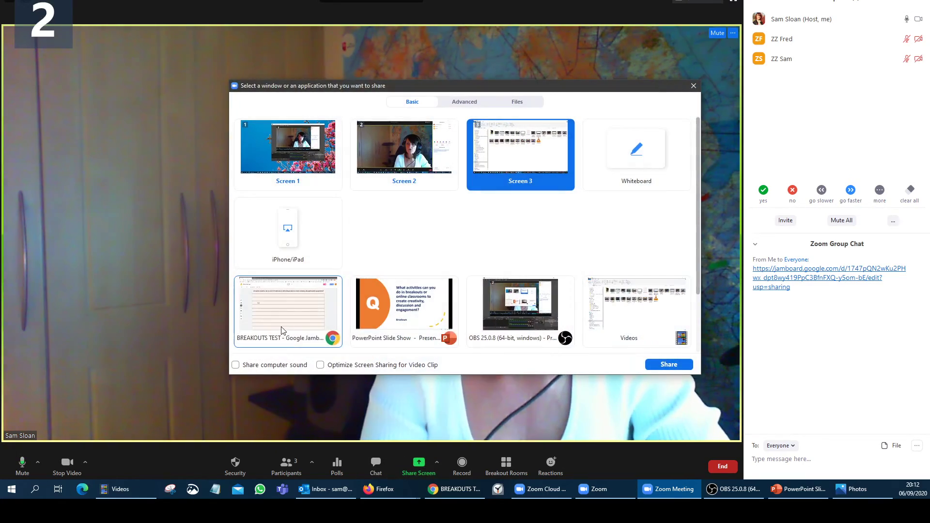
pyautogui.doubleClick(435, 304)
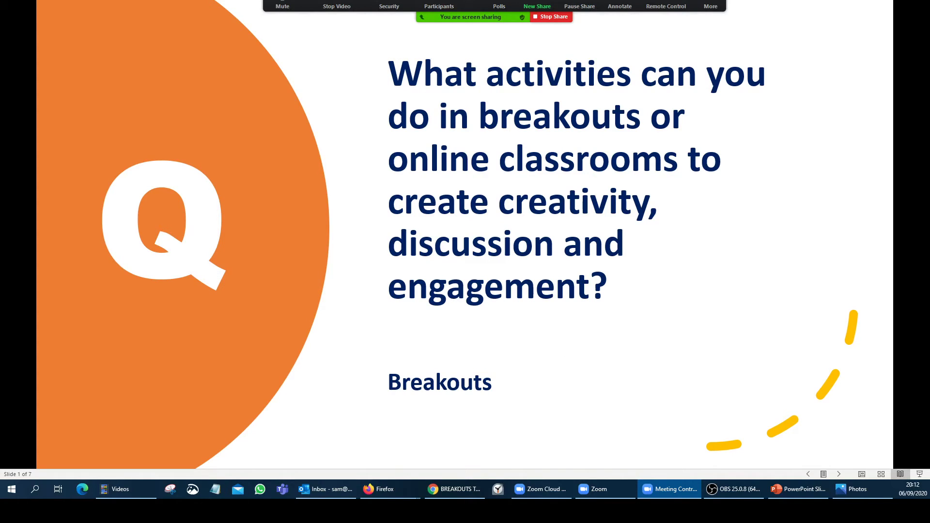
pyautogui.moveTo(160, 322); pyautogui.dragTo(137, 327)
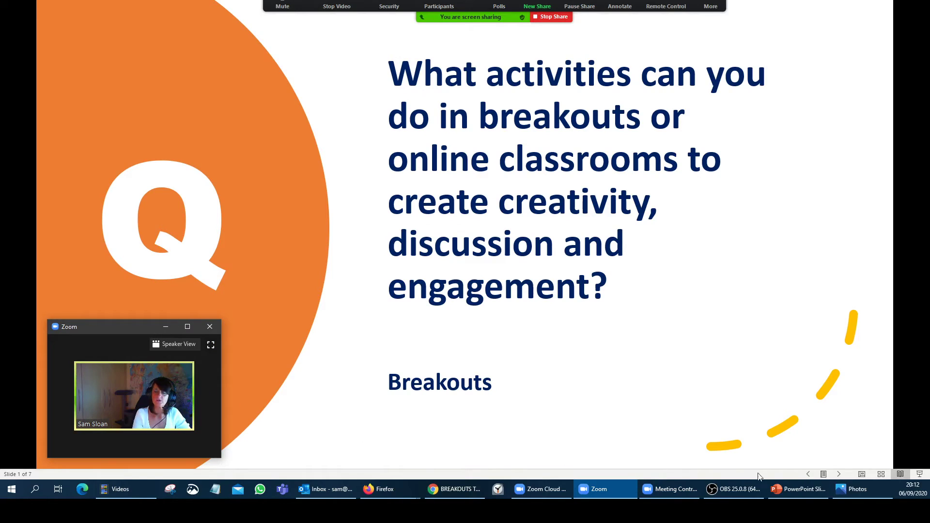
pyautogui.click(840, 475)
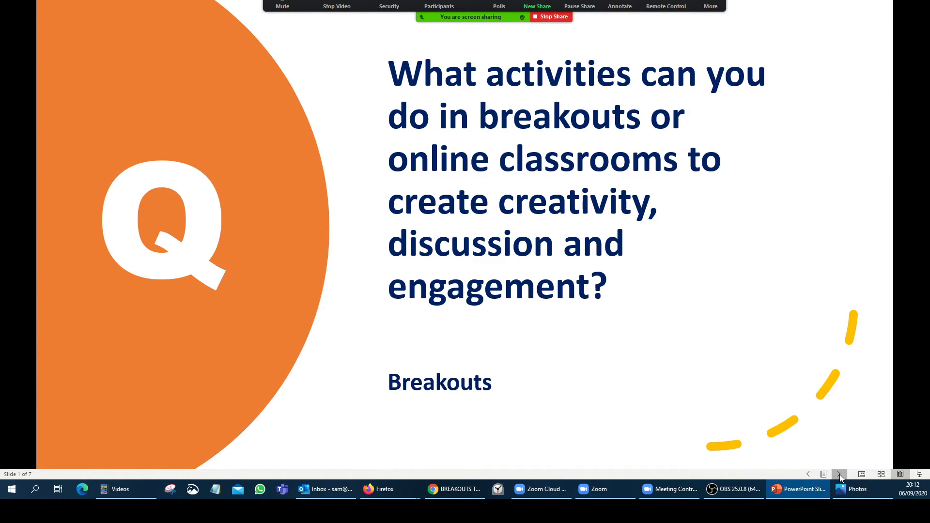
# - Advance the slide show from slide 2 to slide 6, the Poll Everywhere question
pyautogui.click(840, 475)
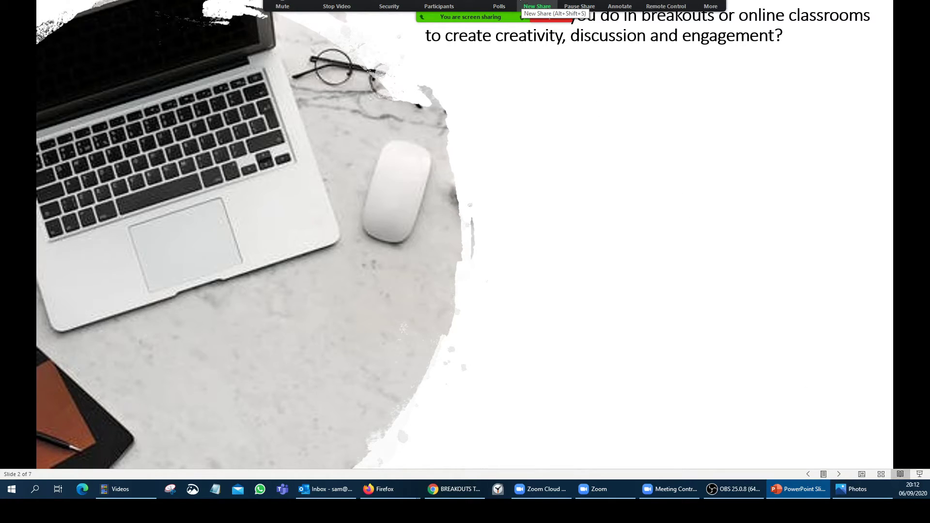
pyautogui.moveTo(521, 6); pyautogui.dragTo(521, 423)
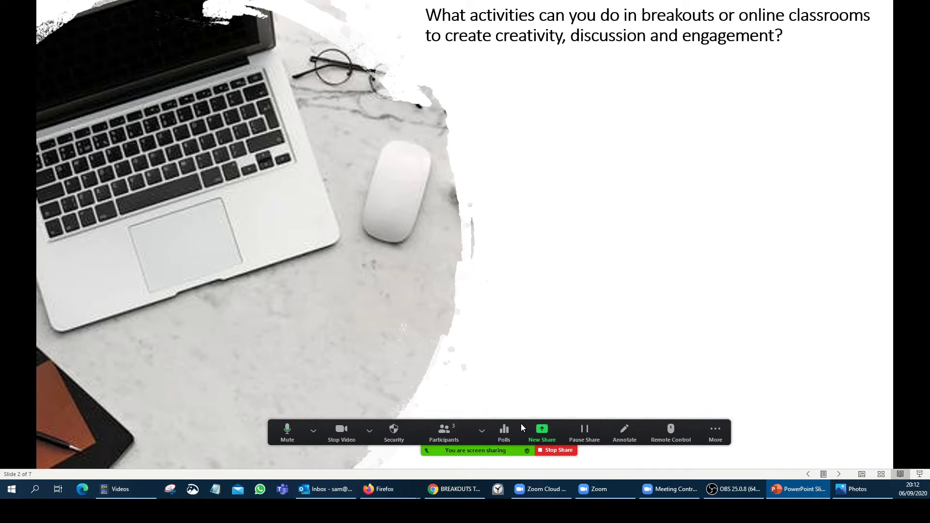
pyautogui.click(839, 475)
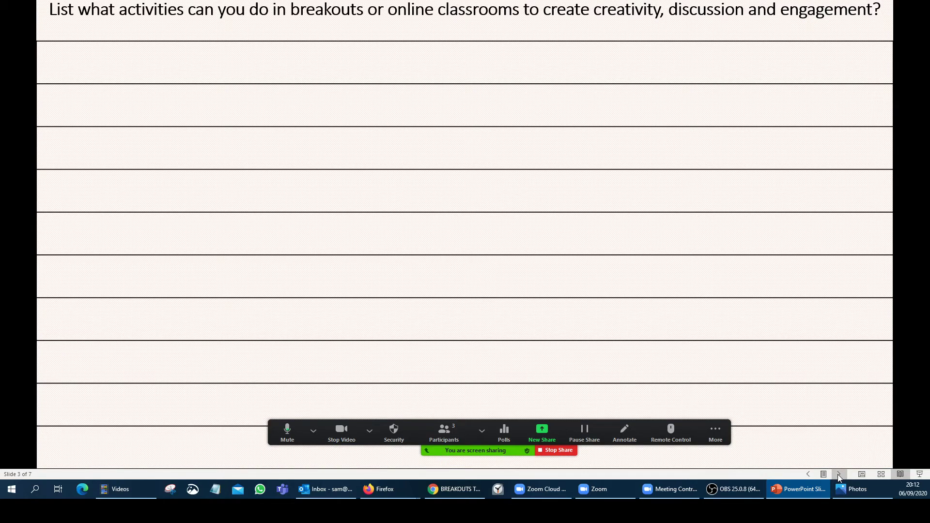
pyautogui.click(839, 476)
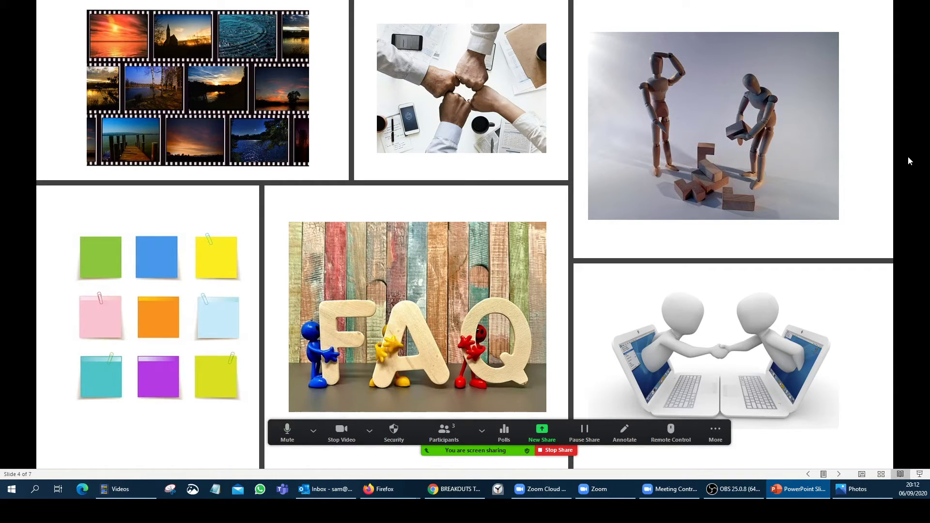
pyautogui.click(840, 475)
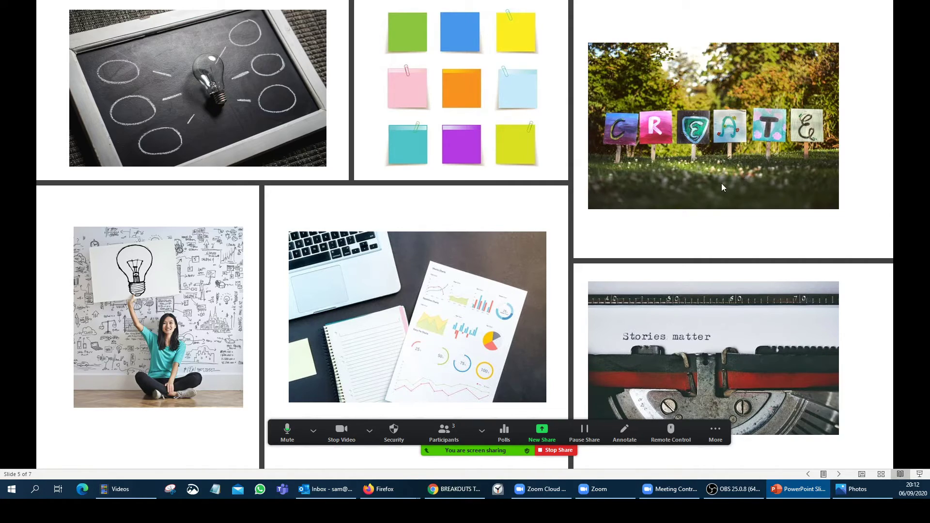
pyautogui.click(840, 474)
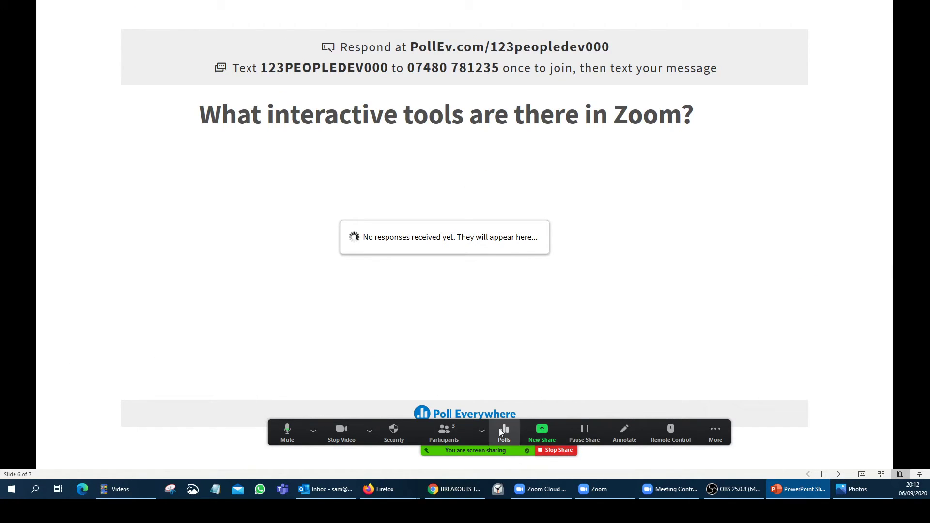
# - Move the Zoom controls to the top, stop sharing with Alt+S, and bring the slide show forward
pyautogui.moveTo(462, 426)
pyautogui.moveTo(472, 420); pyautogui.dragTo(432, 3)
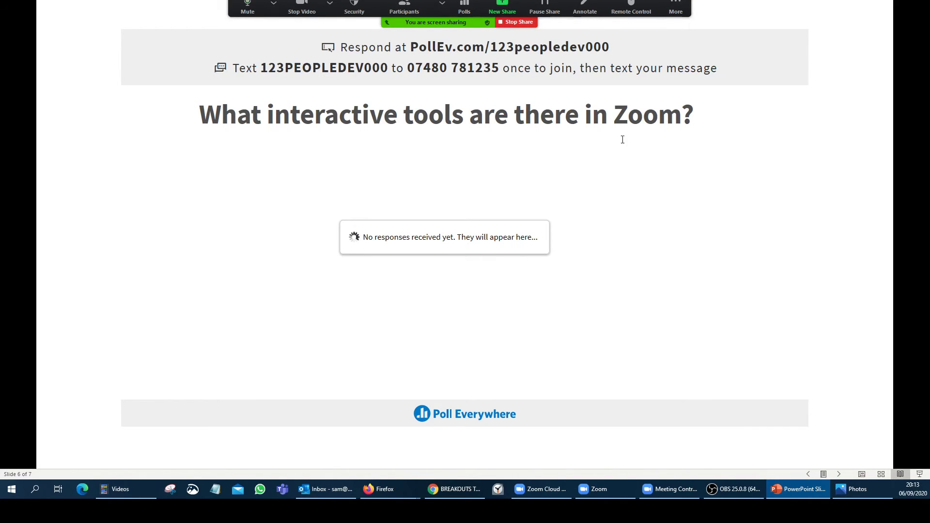
pyautogui.hotkey('alt', 's')
pyautogui.click(798, 490)
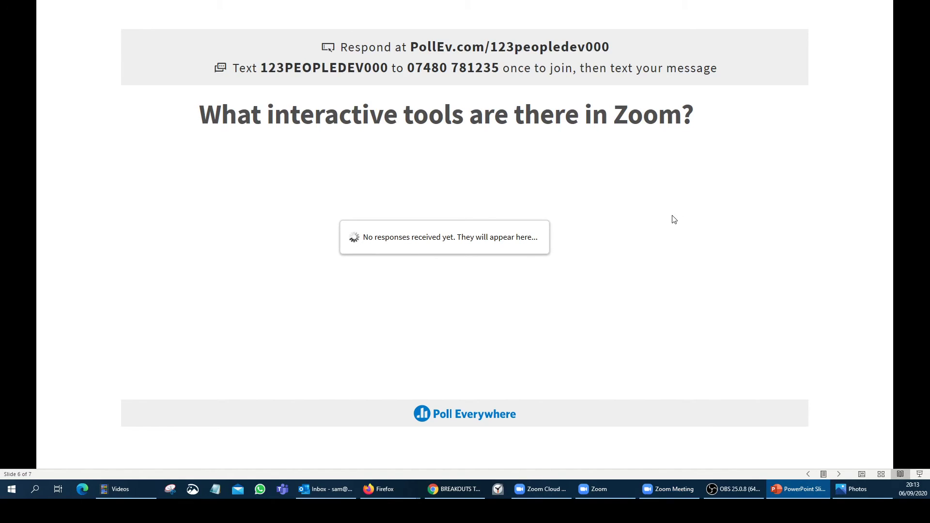
# - Exit the slide show, toggle the Poll Everywhere activation on slide 6, and present it again
pyautogui.press('Escape')
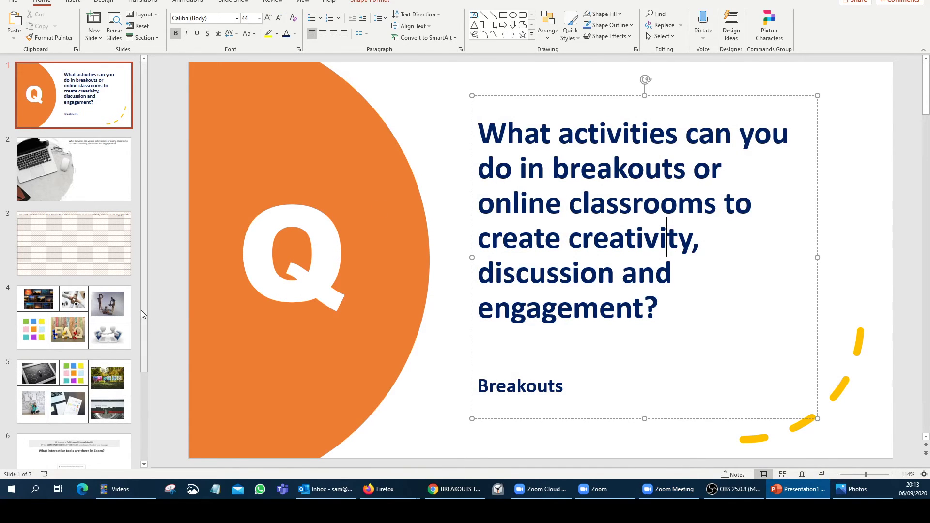
pyautogui.moveTo(141, 310); pyautogui.dragTo(141, 406)
pyautogui.click(74, 347)
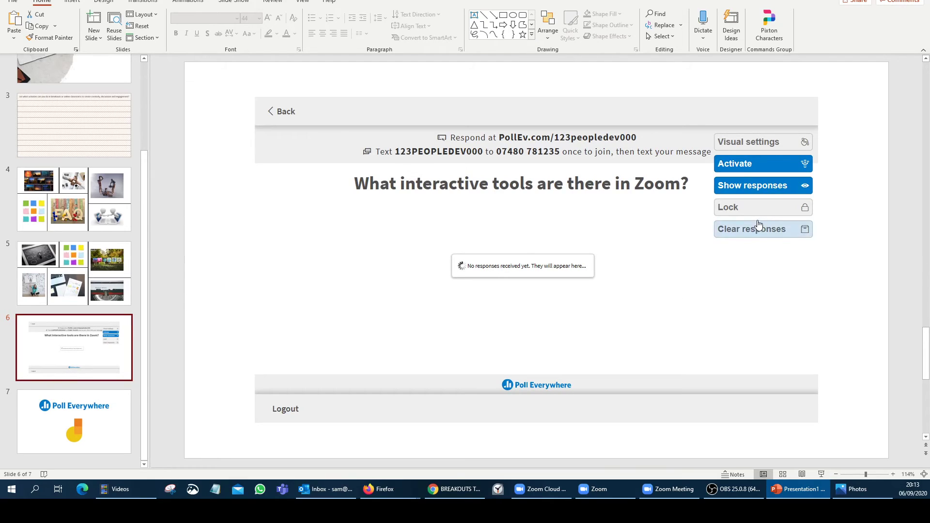
pyautogui.click(742, 163)
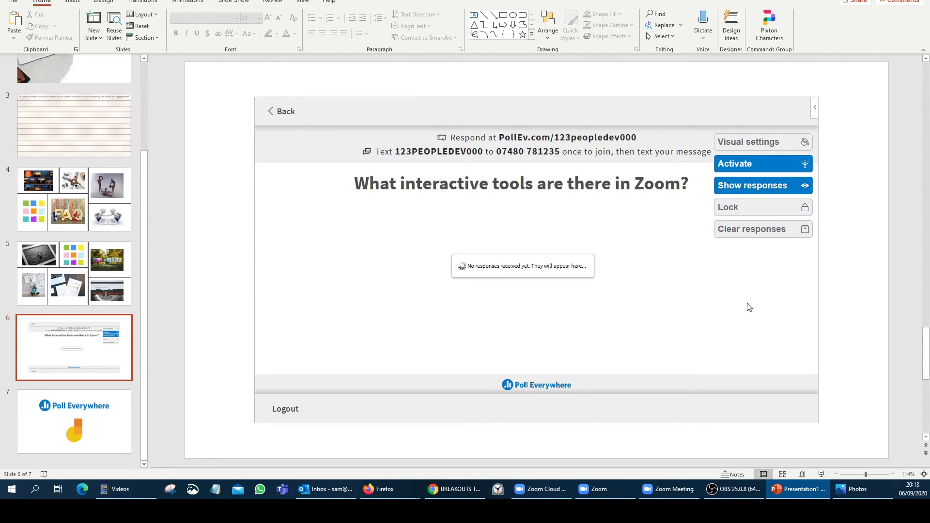
pyautogui.click(802, 474)
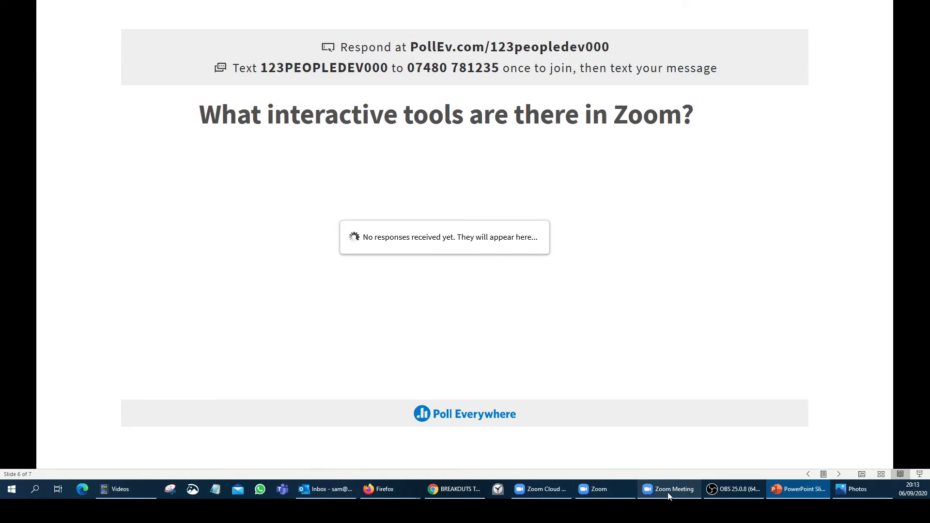
# - Share the PowerPoint Slide Show window in Zoom again
pyautogui.click(670, 492)
pyautogui.click(427, 460)
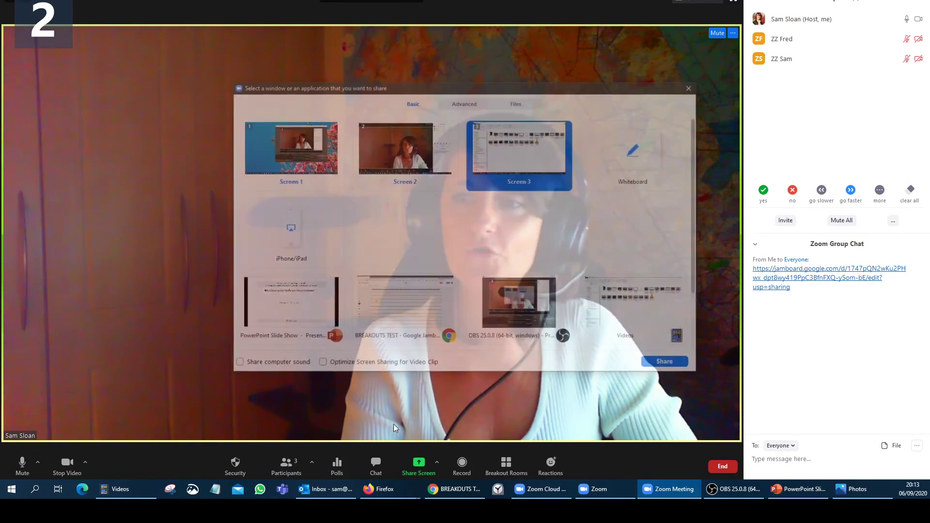
pyautogui.click(297, 313)
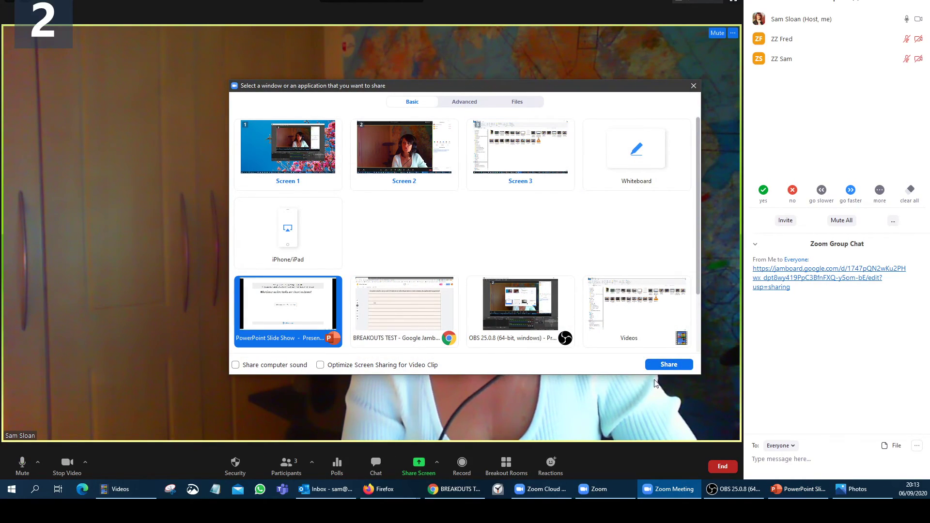
pyautogui.click(668, 364)
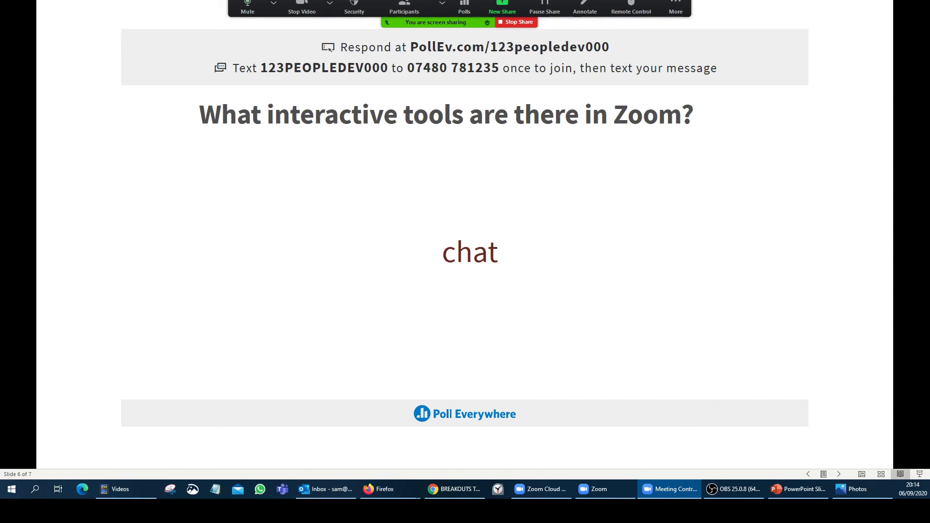
# - Move the Zoom video window to the lower left and check the audio options while 'chat' and 'annotate' arrive on slide 6
pyautogui.click(599, 489)
pyautogui.moveTo(75, 307); pyautogui.dragTo(118, 326)
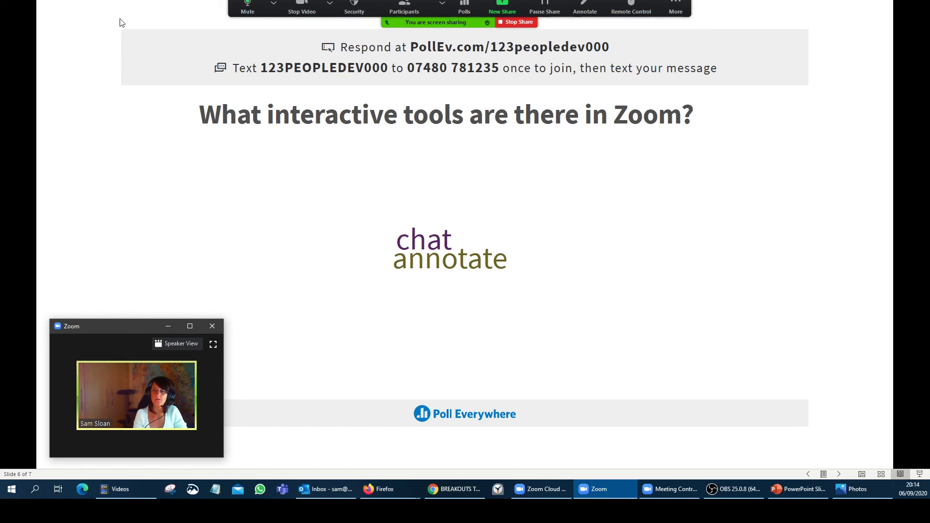
pyautogui.click(274, 3)
pyautogui.click(625, 268)
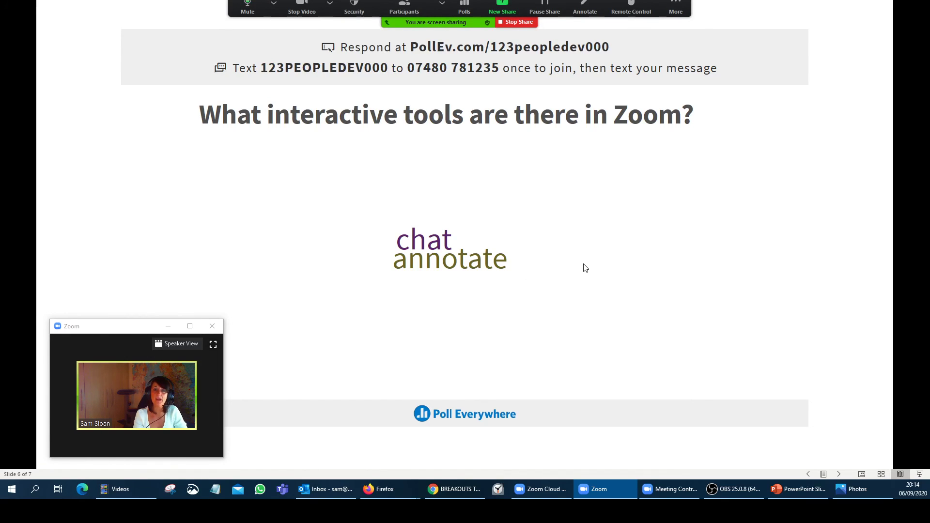
# - Advance the shared slideshow to slide 7 with the Poll Everywhere and Jamboard logos, then stop sharing
pyautogui.click(839, 475)
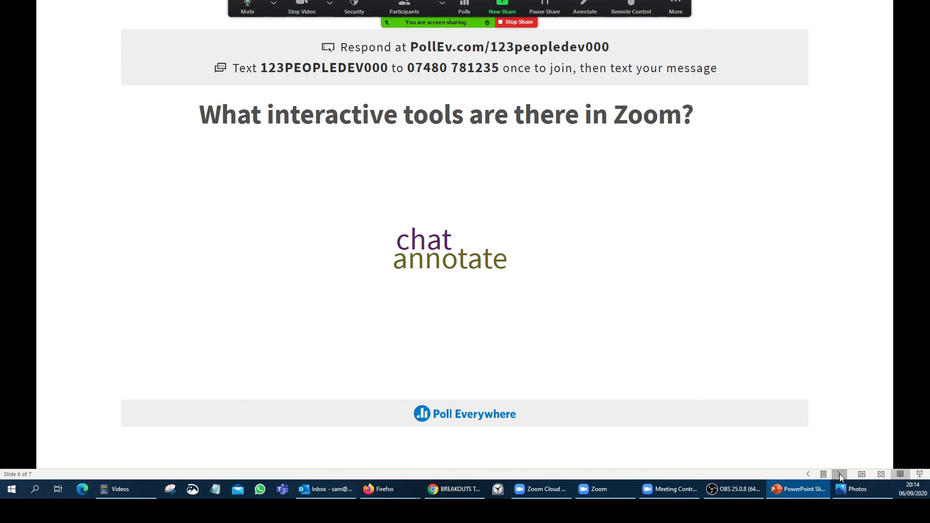
pyautogui.click(840, 475)
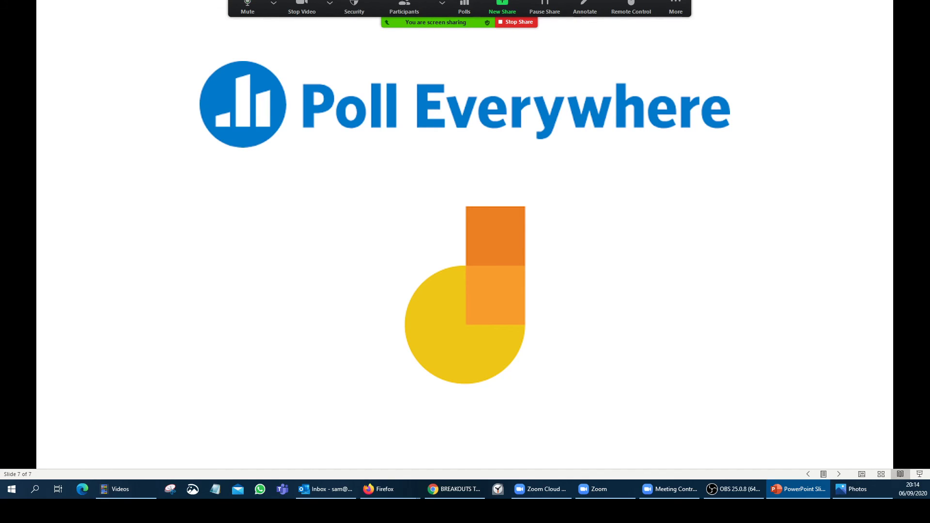
pyautogui.click(517, 23)
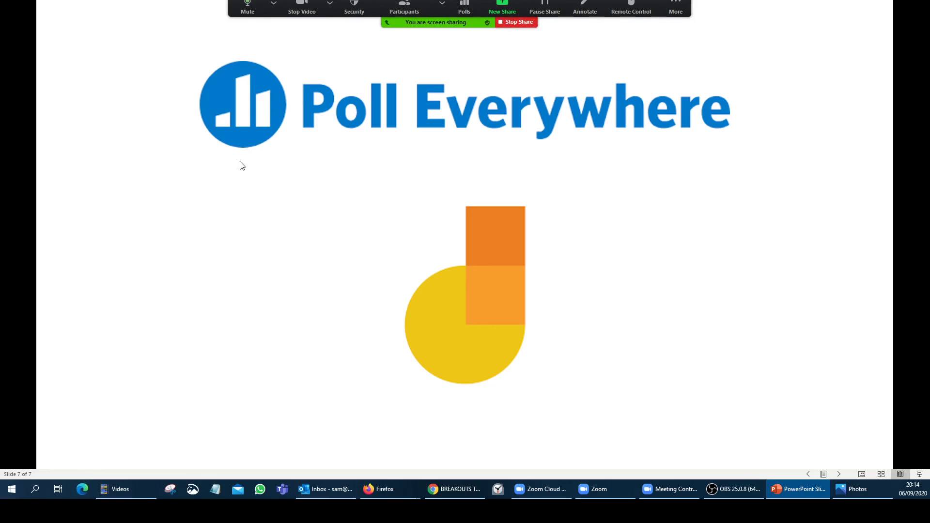